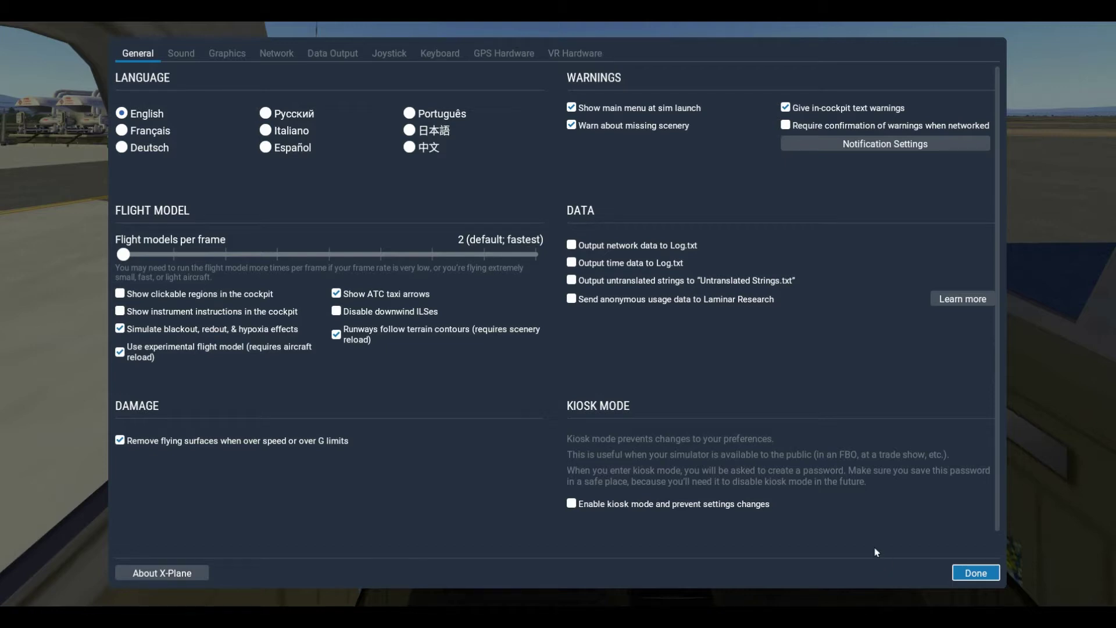
{"action": "left_click", "coordinate": [977, 574]}
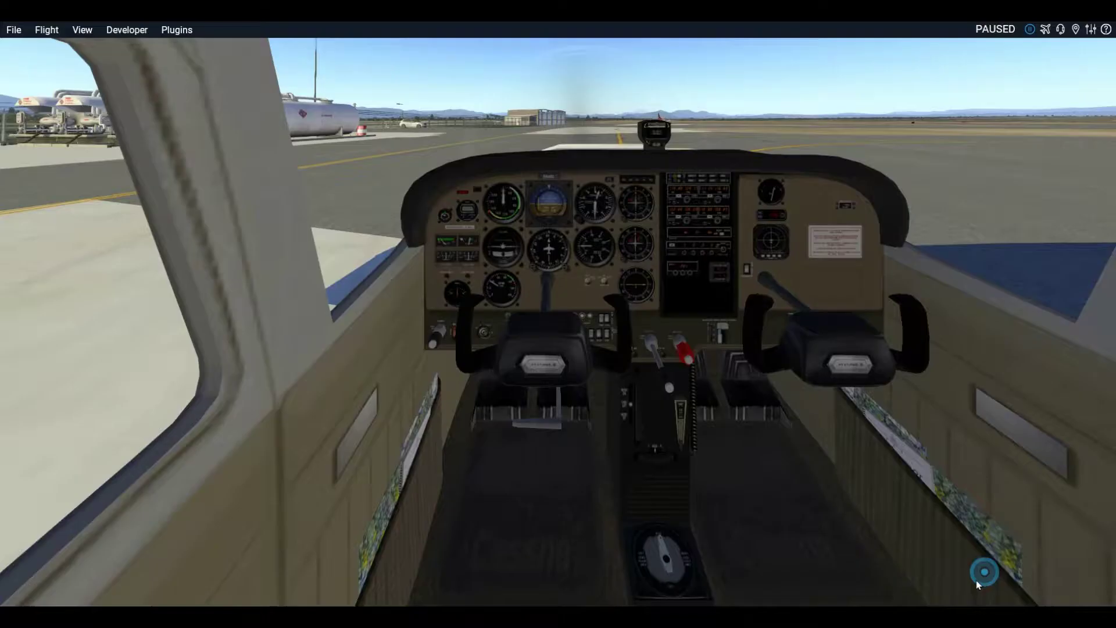
{"action": "left_click", "coordinate": [1091, 30]}
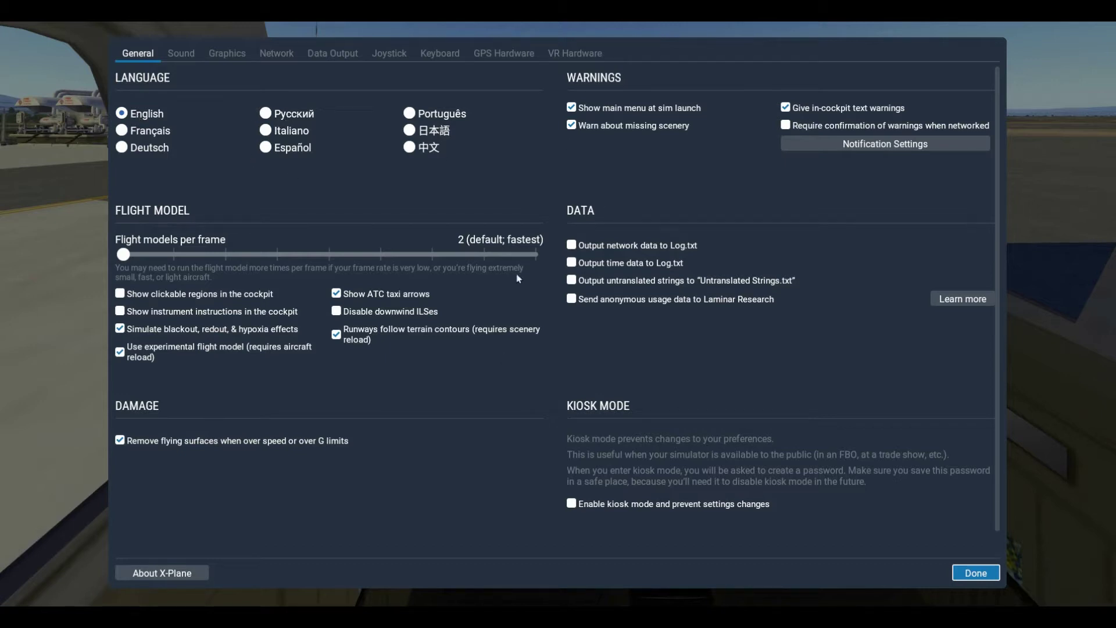
- Look through the Sound settings, then the Graphics settings page
{"action": "left_click", "coordinate": [181, 57]}
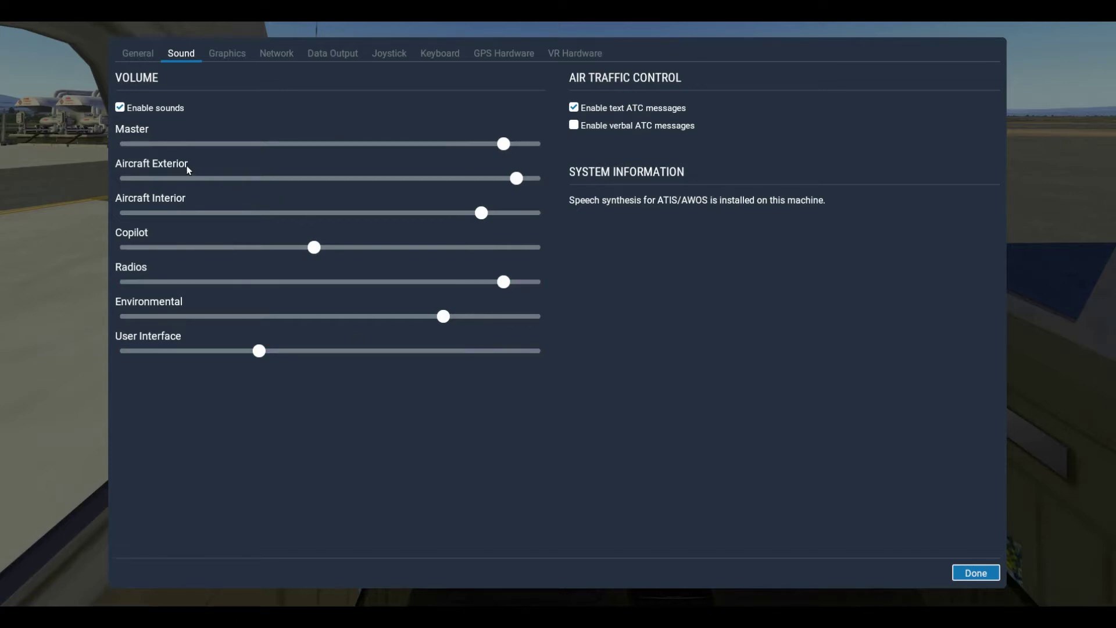
{"action": "left_click", "coordinate": [229, 56]}
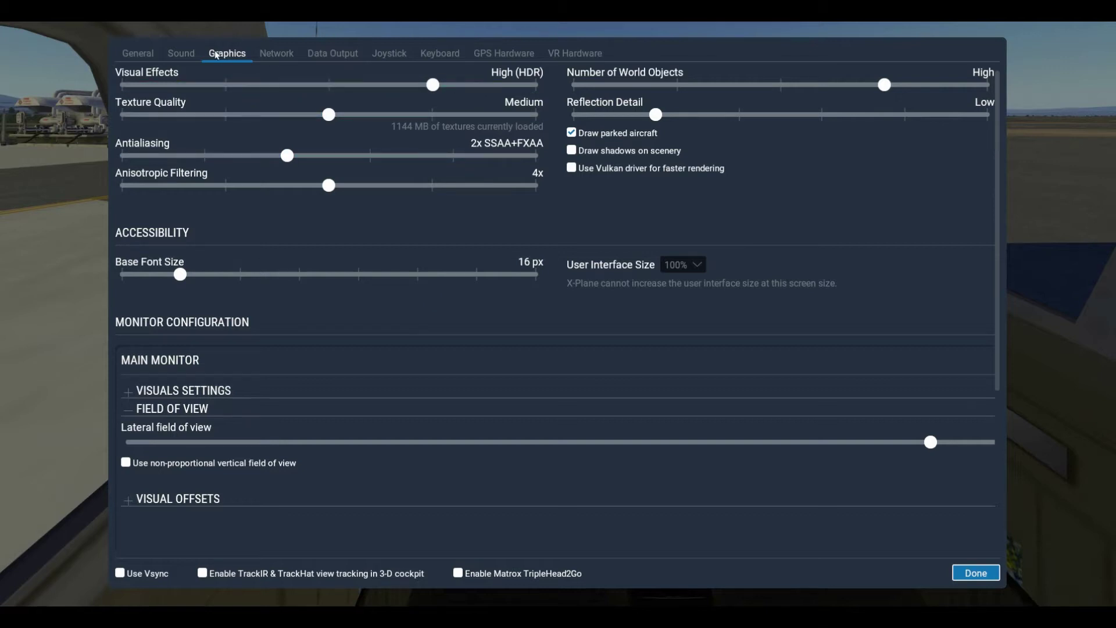
- On the Data Output page, enable Show in Cockpit for Frame rate and close Settings
{"action": "left_click", "coordinate": [350, 58]}
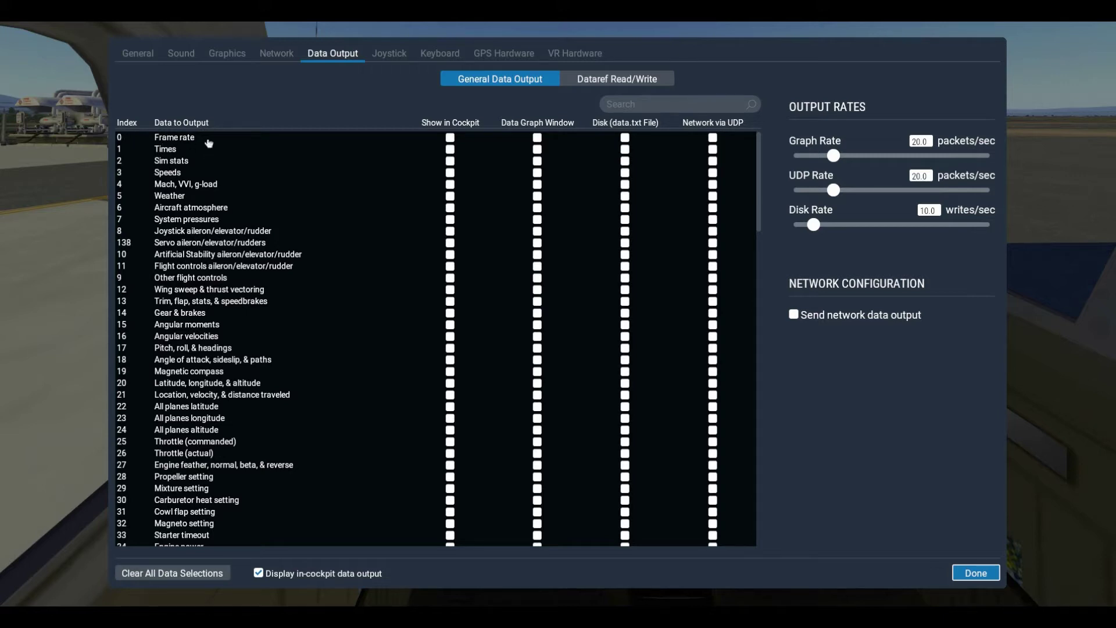
{"action": "left_click", "coordinate": [450, 138]}
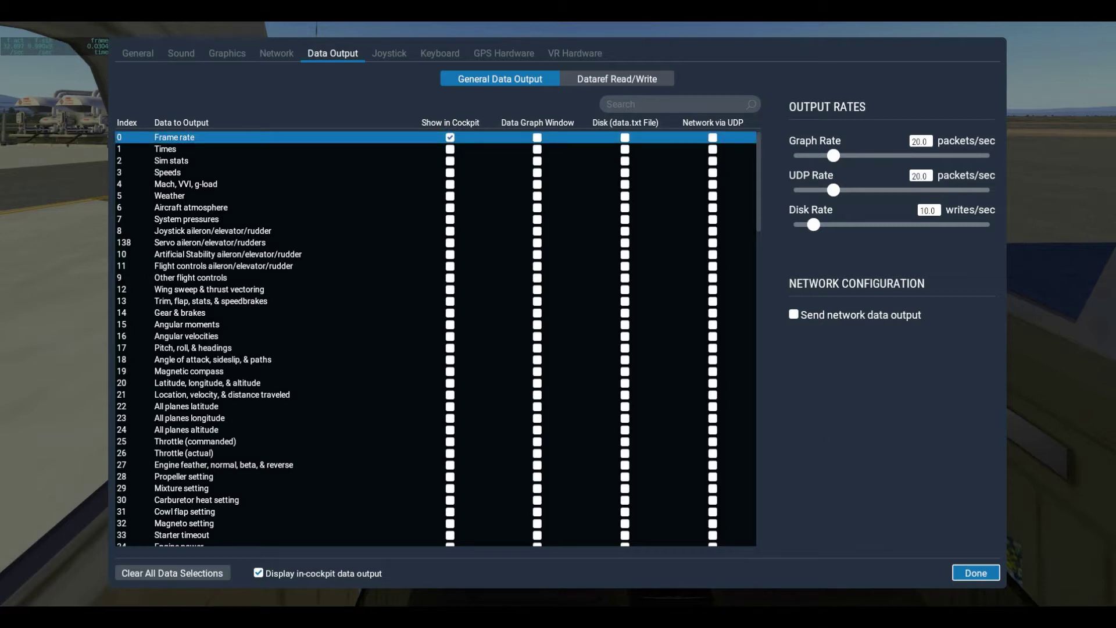
{"action": "left_click", "coordinate": [982, 574]}
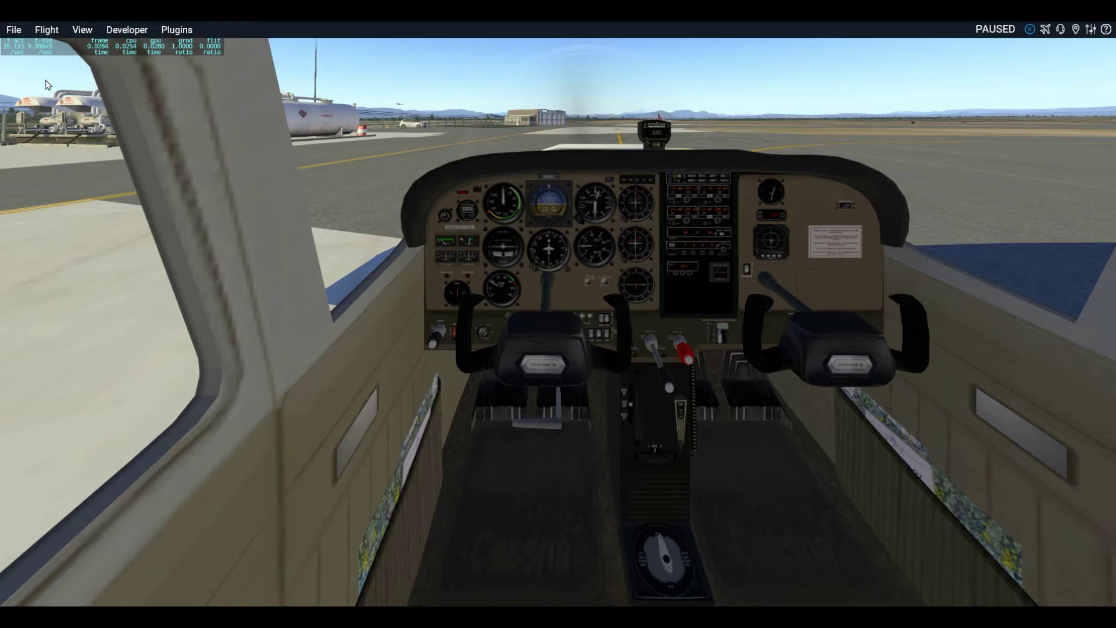
- Reopen the simulator Settings on the Graphics page
{"action": "left_click", "coordinate": [1091, 30]}
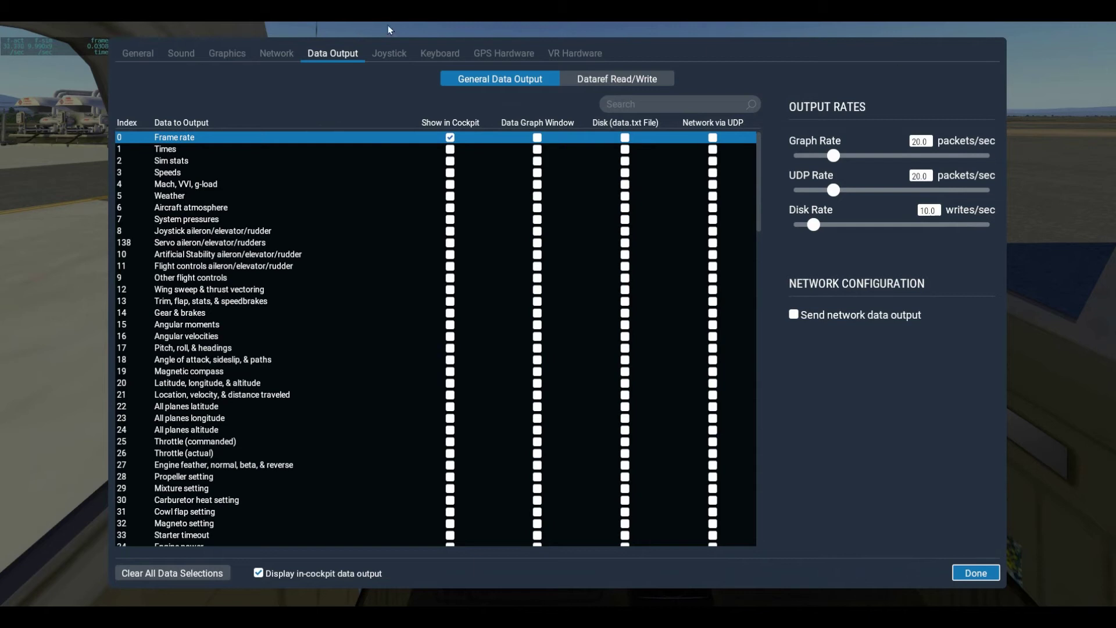
{"action": "left_click", "coordinate": [223, 59]}
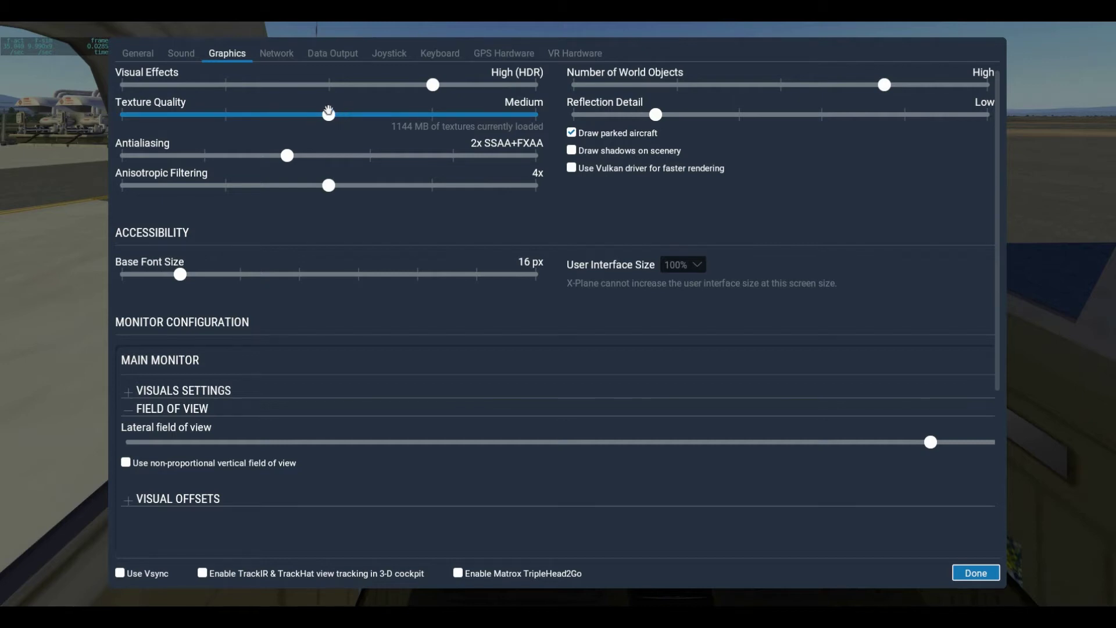
- Enter 120 degrees as the main monitor's lateral field of view and apply it
{"action": "mouse_move", "coordinate": [329, 114]}
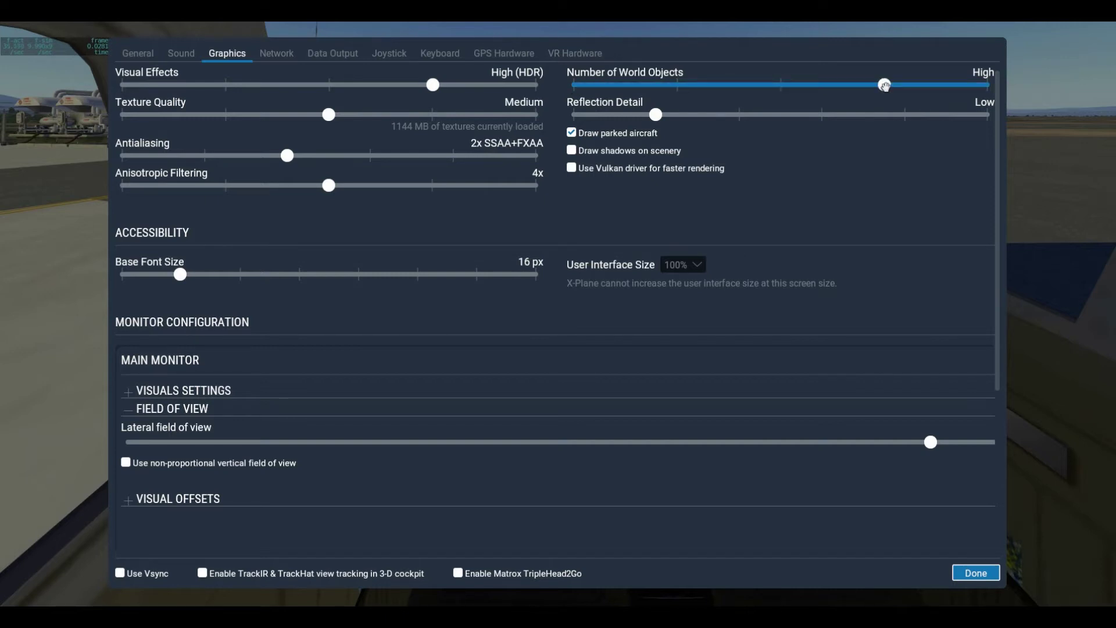
{"action": "mouse_move", "coordinate": [885, 86]}
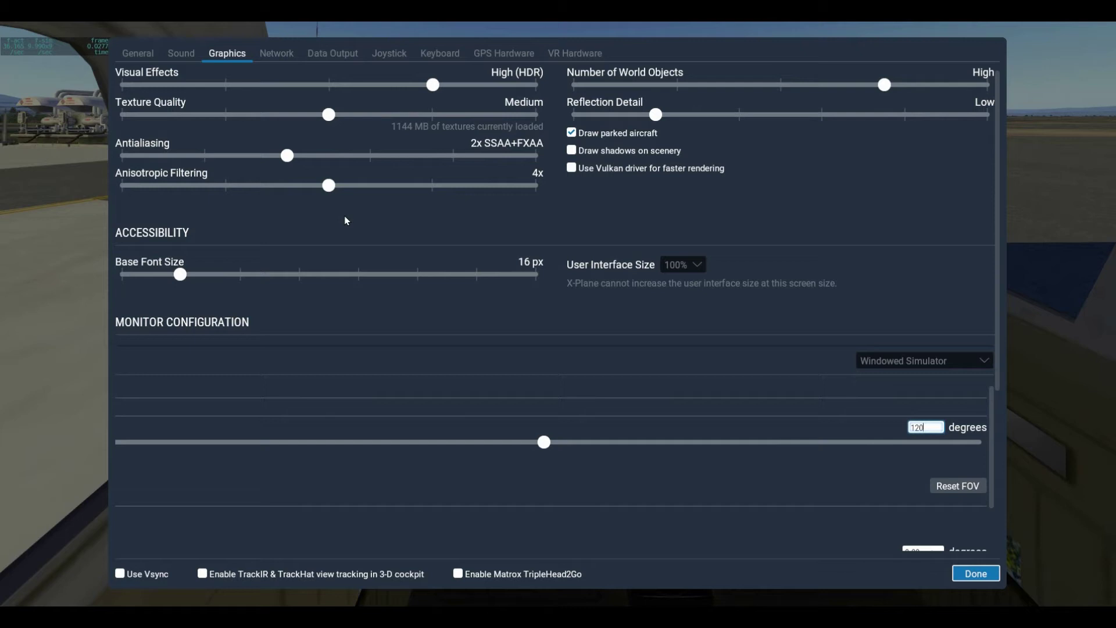
{"action": "left_click", "coordinate": [540, 205]}
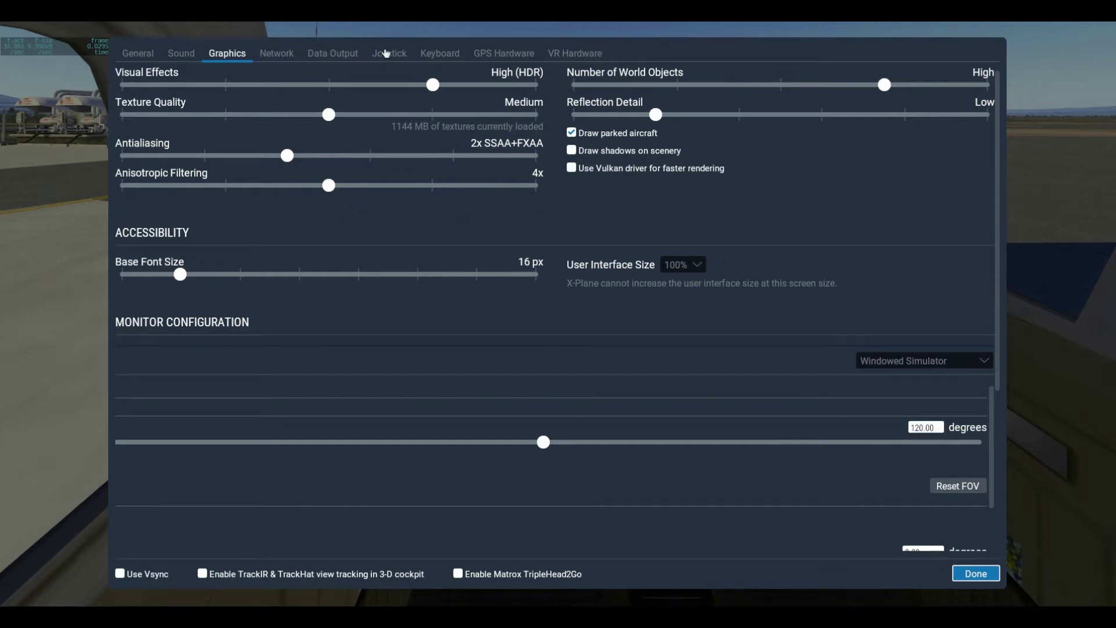
- In Joystick settings, view the Alpha Flight Controls' Right grip bindings, then the Left grip
{"action": "left_click", "coordinate": [393, 57]}
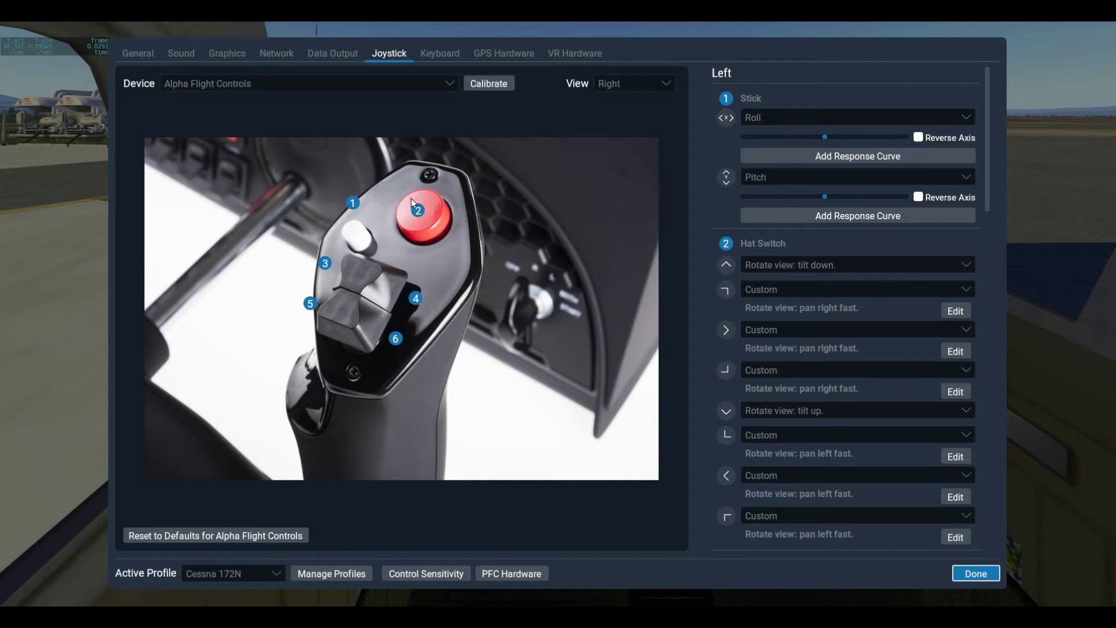
{"action": "left_click", "coordinate": [668, 83]}
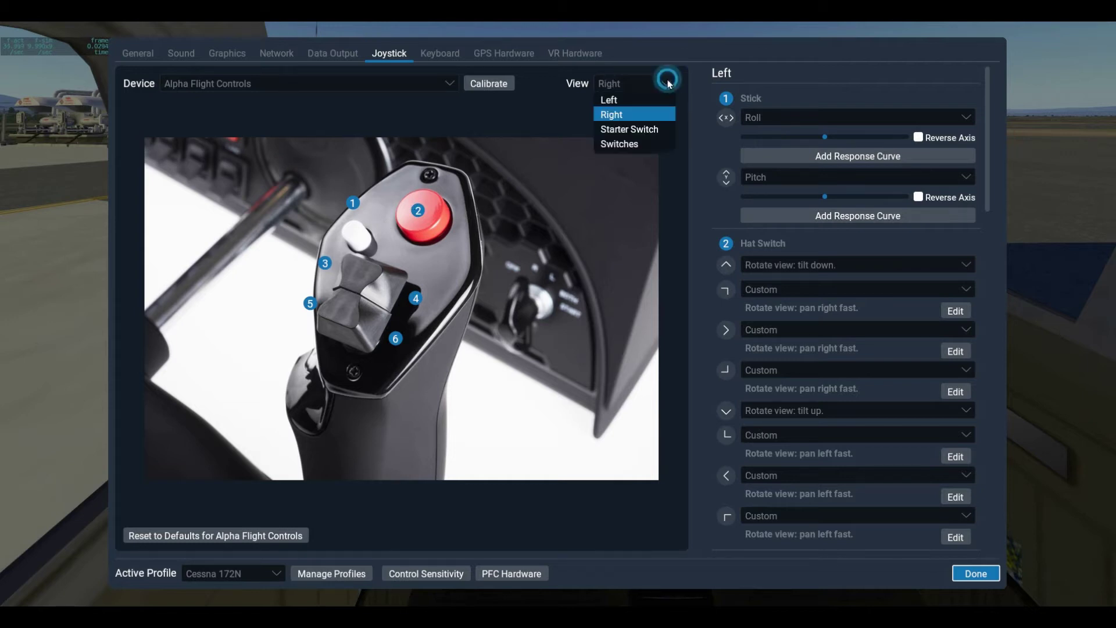
{"action": "left_click", "coordinate": [614, 114]}
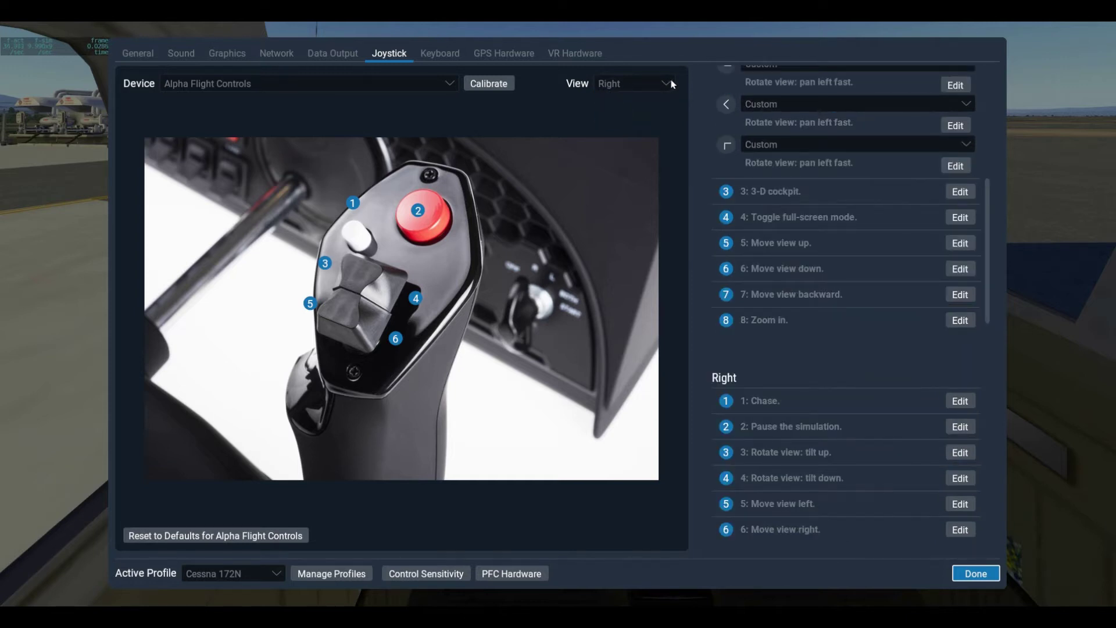
{"action": "left_click", "coordinate": [668, 83]}
{"action": "left_click", "coordinate": [616, 102]}
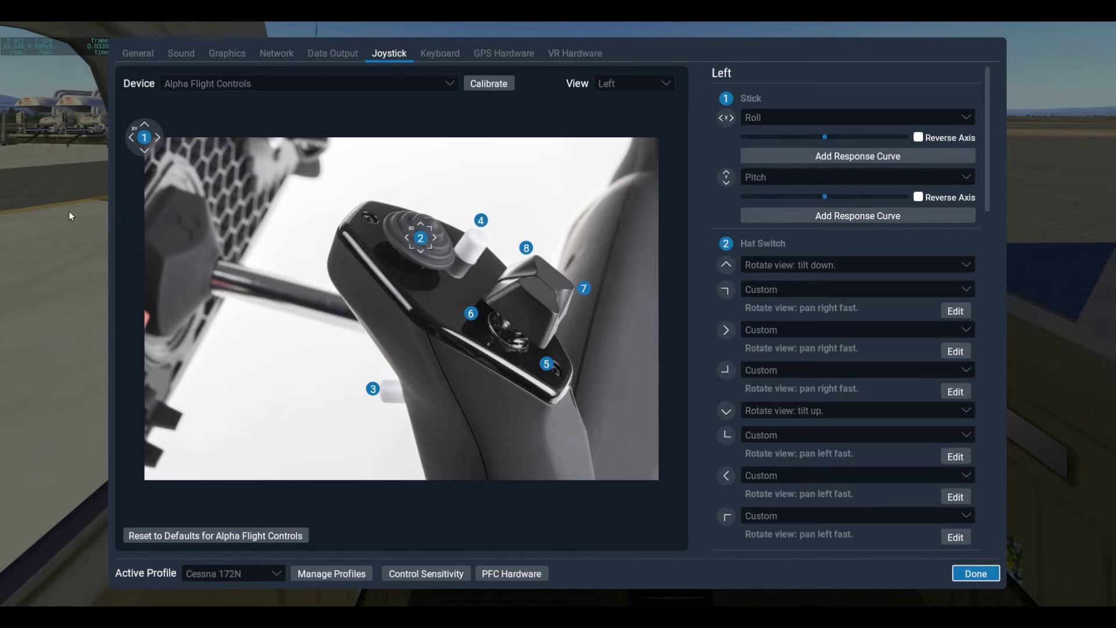
{"action": "left_click", "coordinate": [278, 576]}
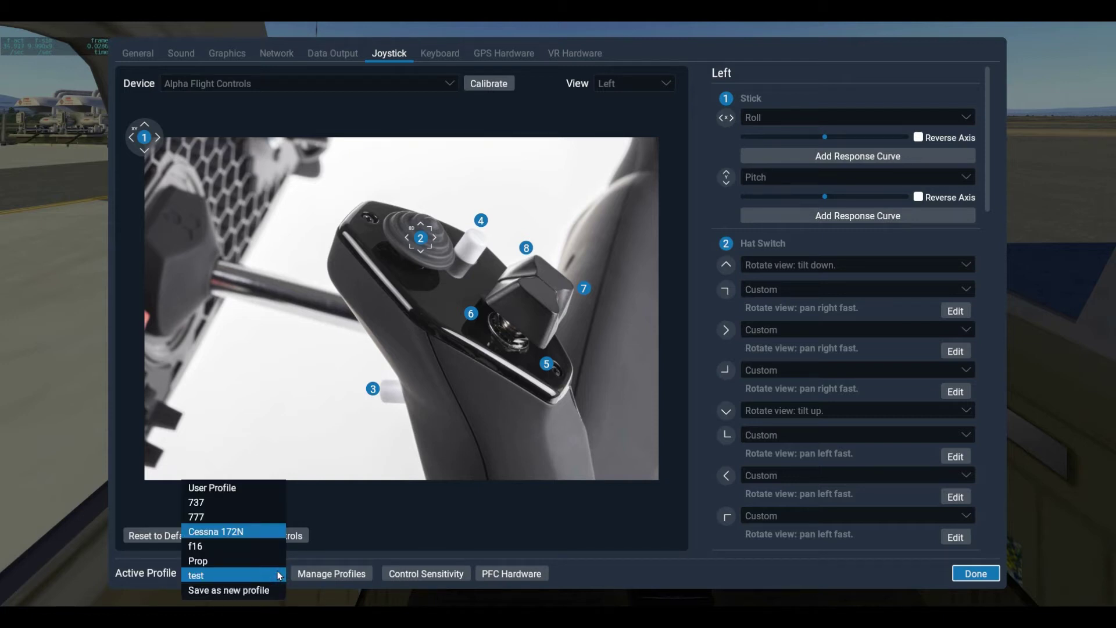
{"action": "left_click", "coordinate": [215, 532]}
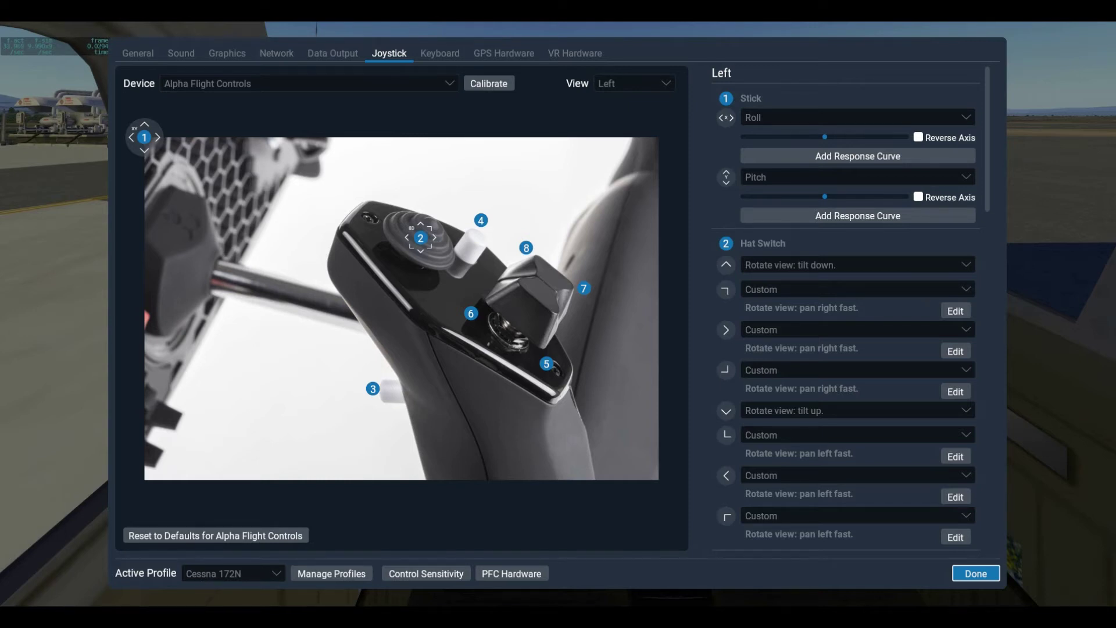
{"action": "left_click", "coordinate": [331, 575]}
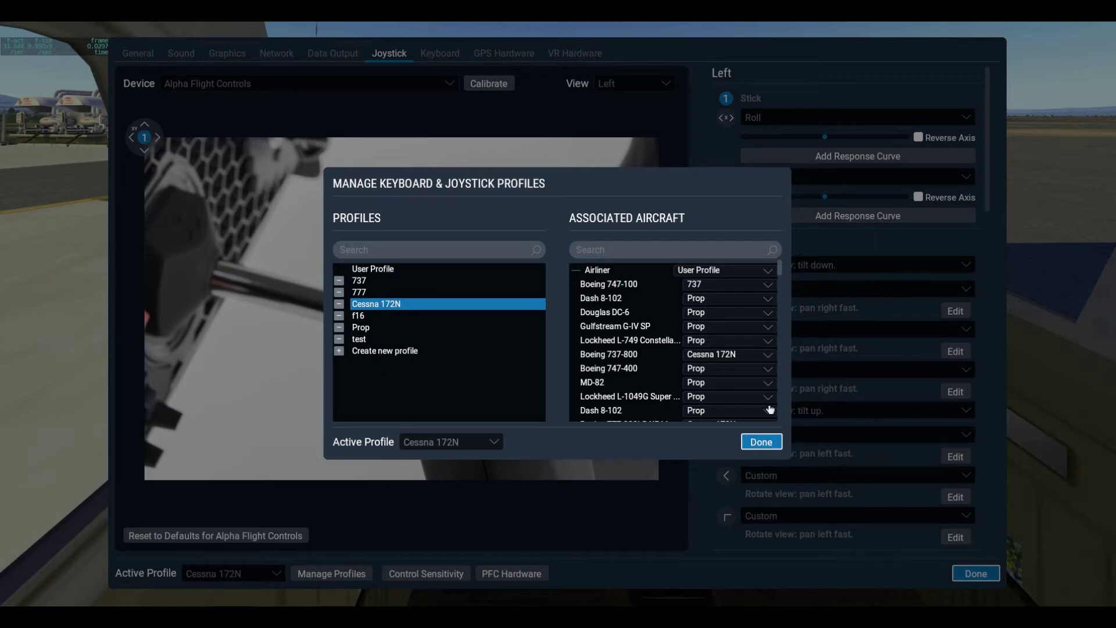
{"action": "left_click", "coordinate": [762, 443]}
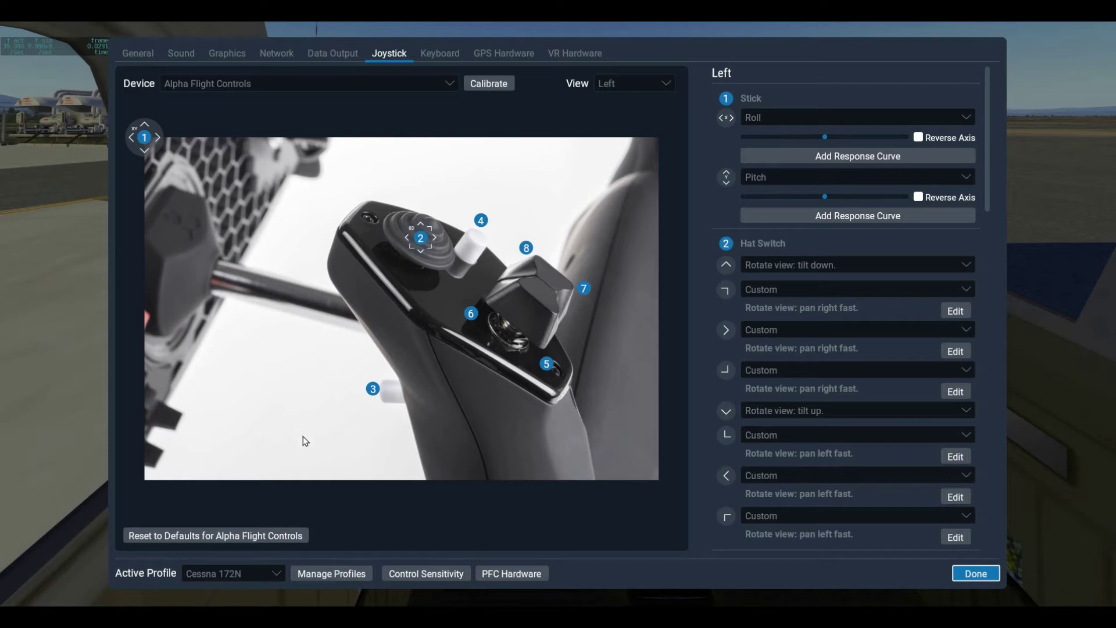
- Switch the control profile to 737 and back to Cessna 172N, then show Keyboard bindings
{"action": "left_click", "coordinate": [276, 577]}
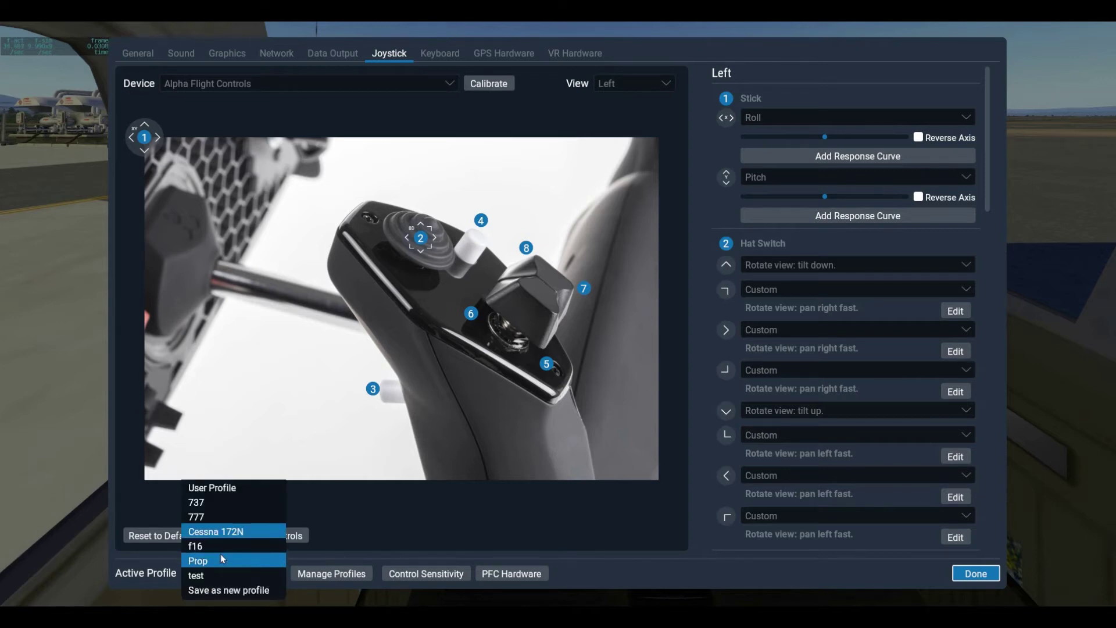
{"action": "left_click", "coordinate": [197, 503]}
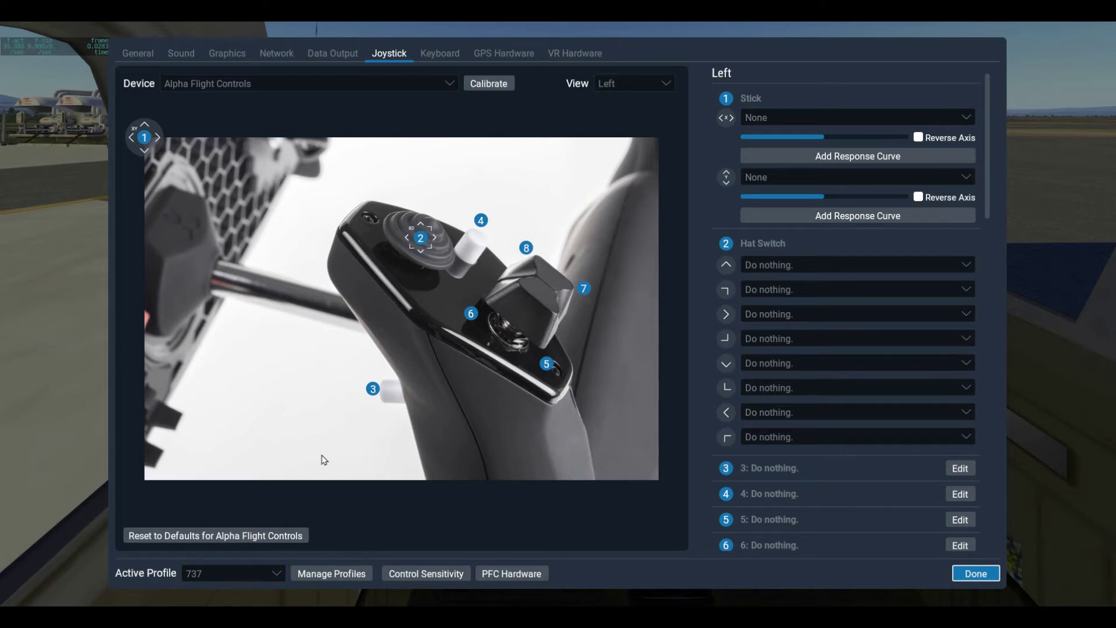
{"action": "left_click", "coordinate": [276, 574]}
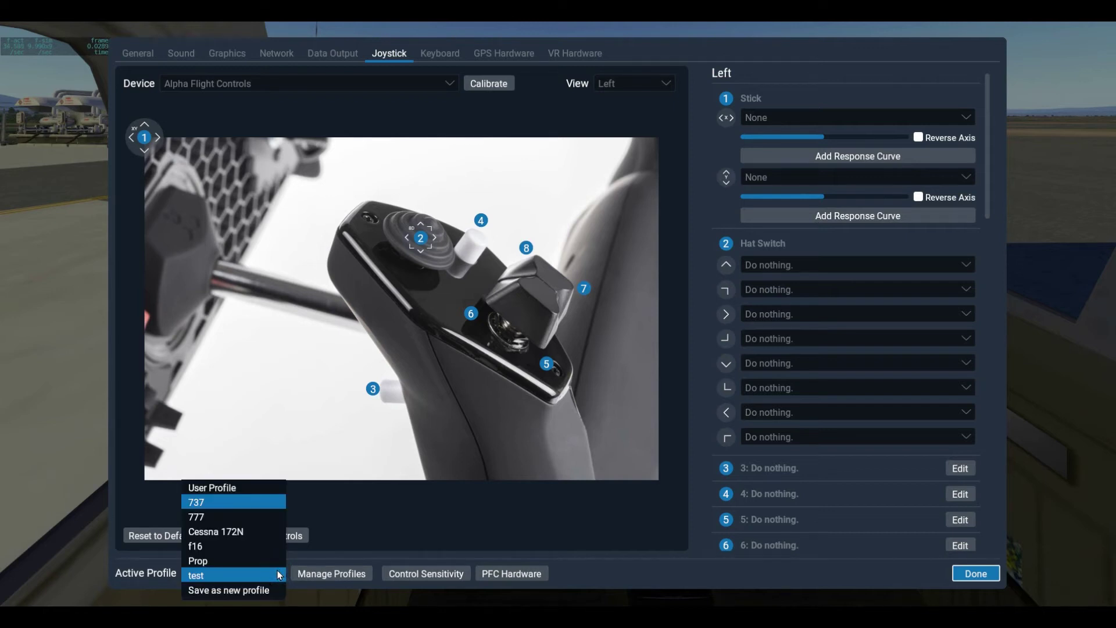
{"action": "left_click", "coordinate": [232, 532]}
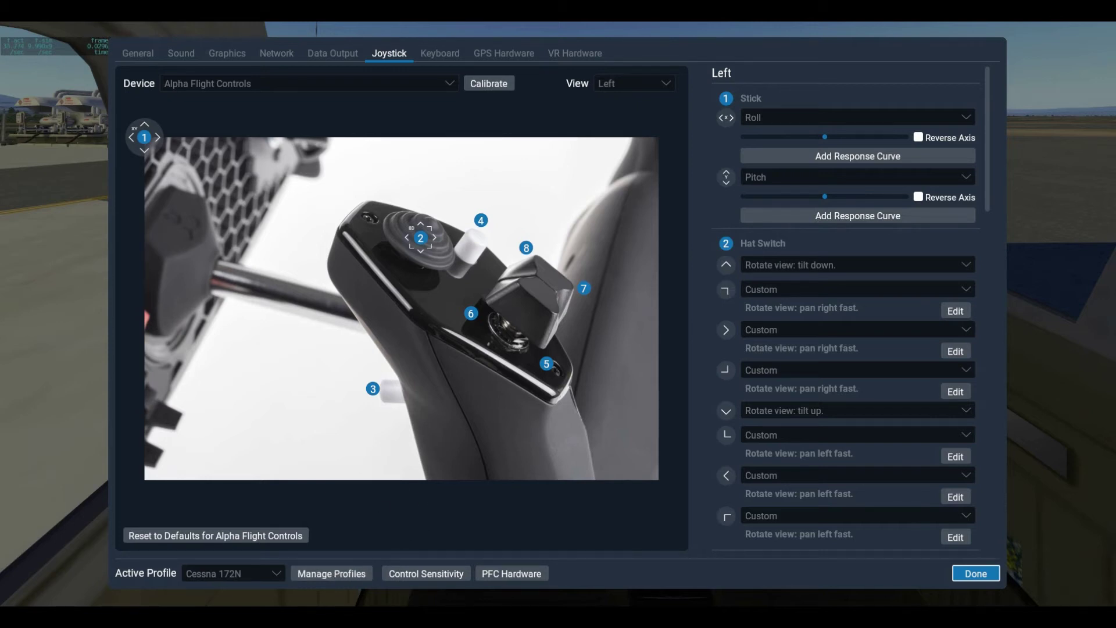
{"action": "left_click", "coordinate": [440, 53]}
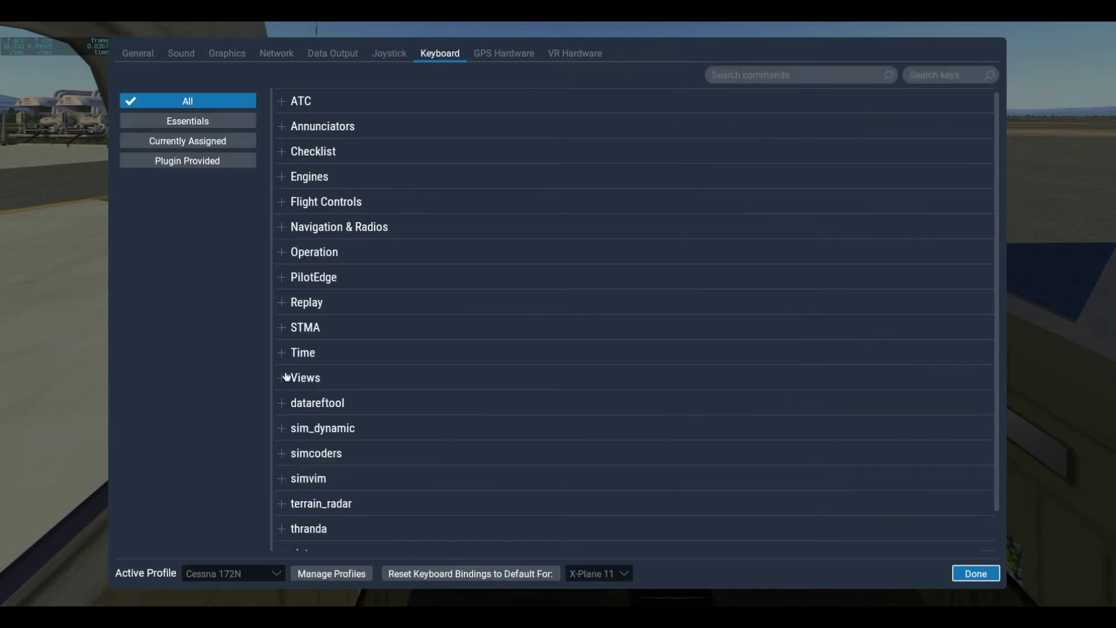
{"action": "left_click", "coordinate": [277, 576]}
- Close Settings, bring up File > Save Flight, and cancel it without saving
{"action": "left_click", "coordinate": [977, 574]}
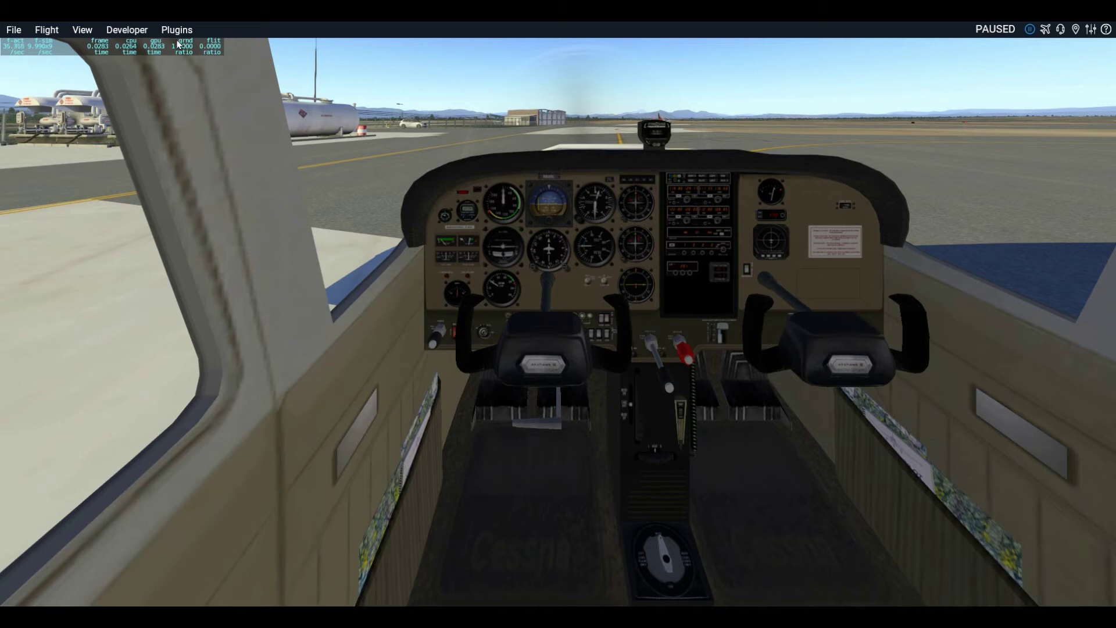
{"action": "left_click", "coordinate": [12, 30]}
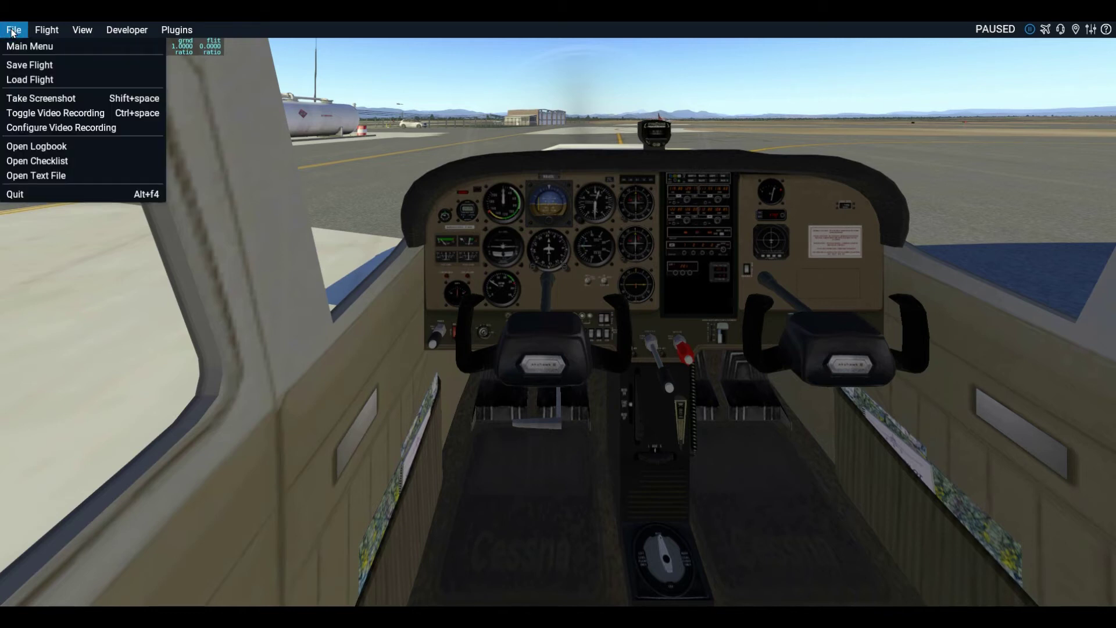
{"action": "left_click", "coordinate": [51, 65]}
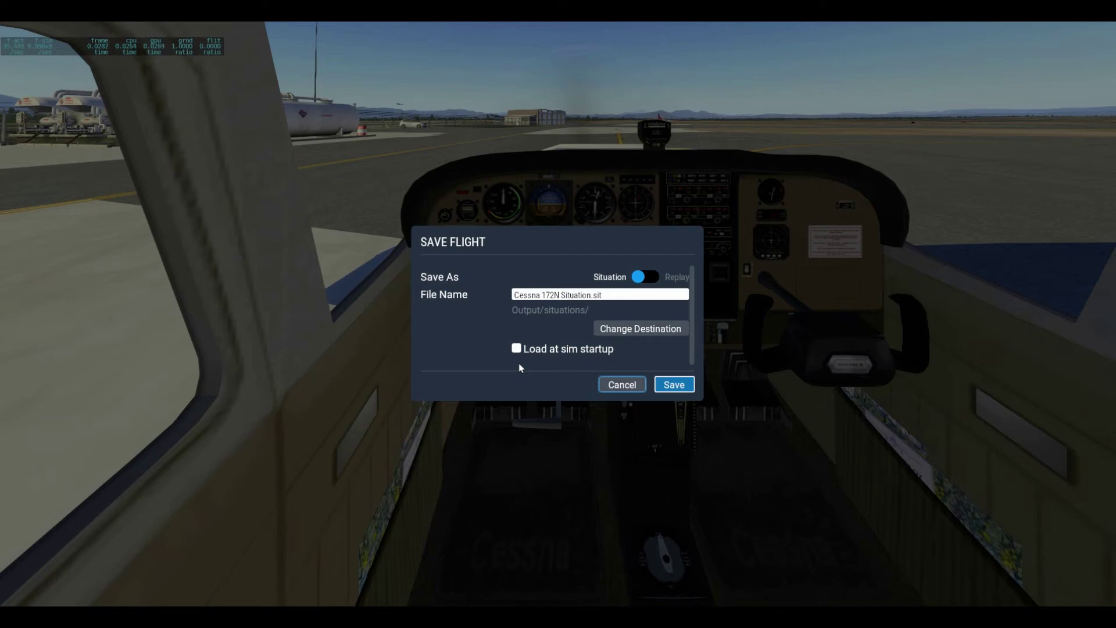
{"action": "left_click", "coordinate": [620, 296]}
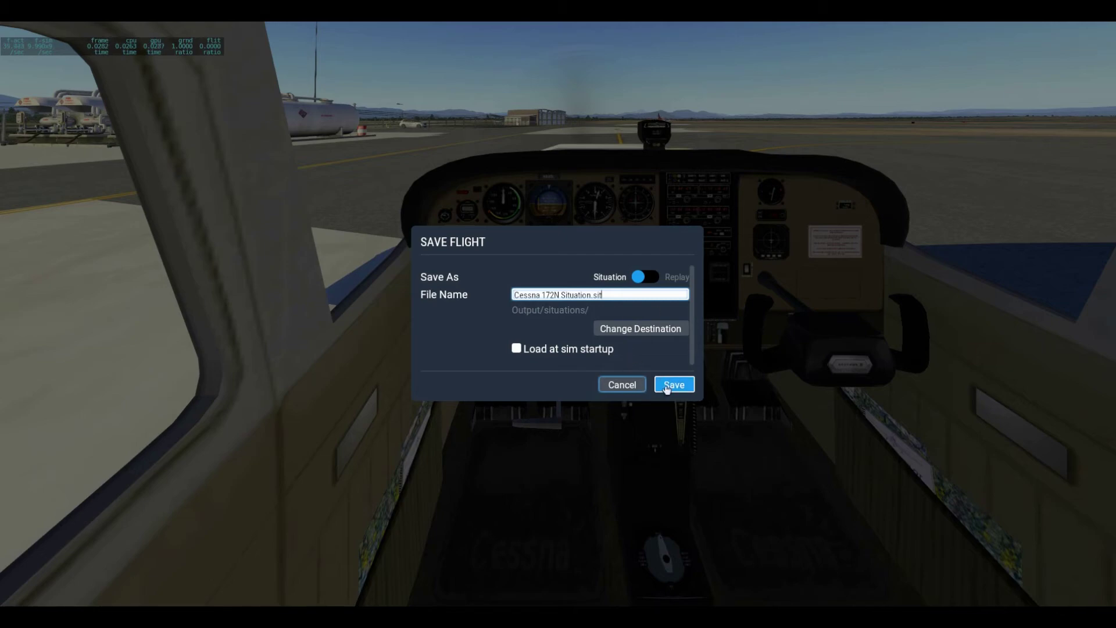
{"action": "left_click", "coordinate": [632, 386]}
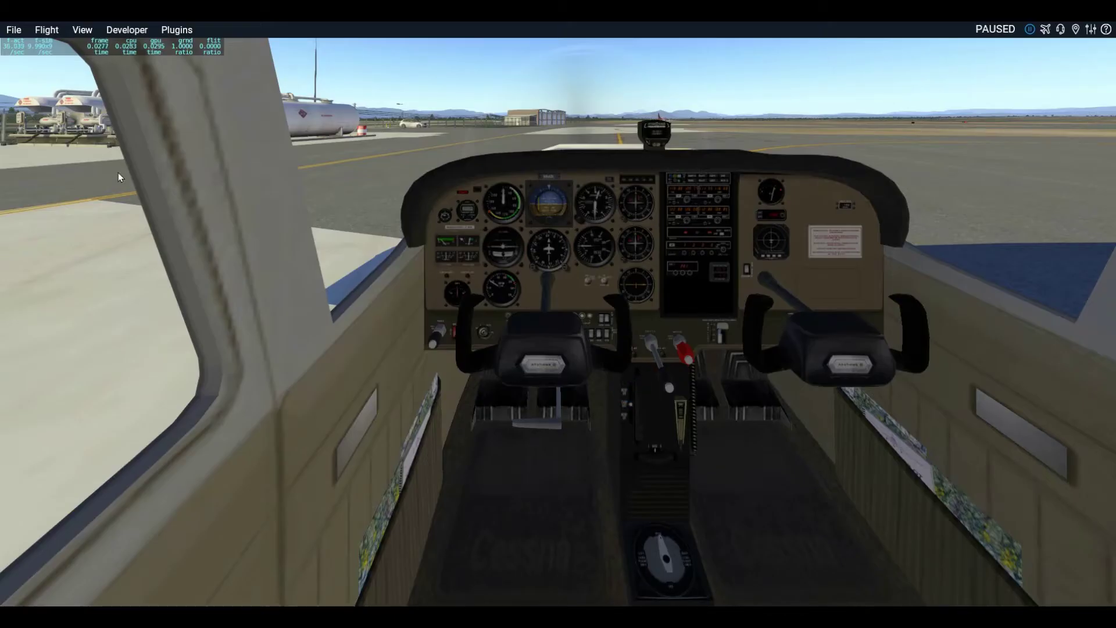
- Open the File > Load Flight list of saved flights and close it without loading
{"action": "left_click", "coordinate": [10, 29]}
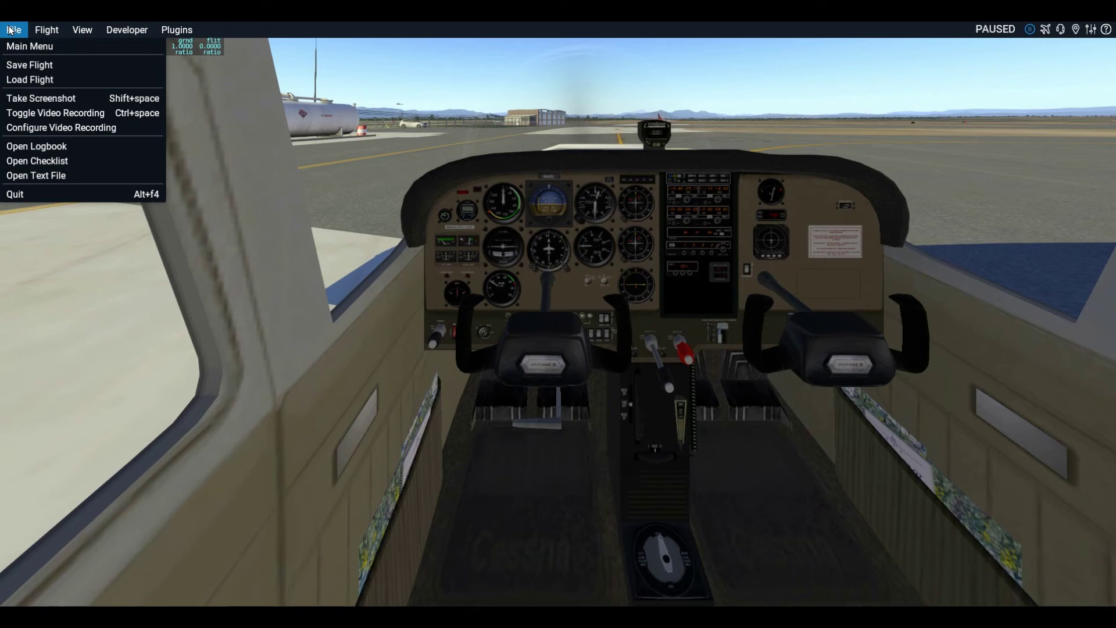
{"action": "left_click", "coordinate": [44, 81]}
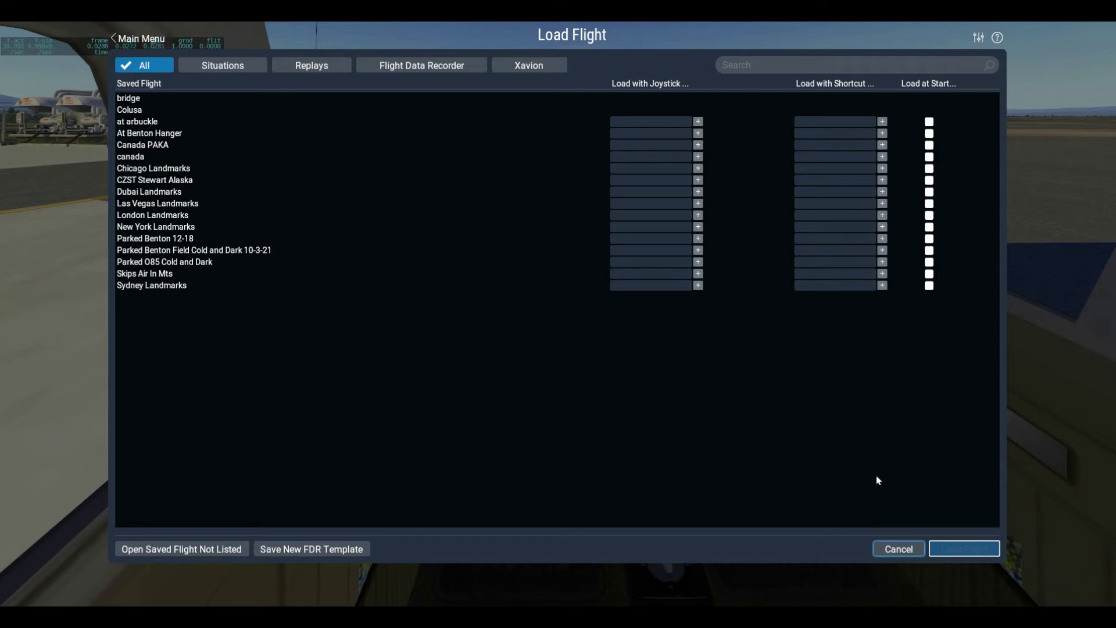
{"action": "left_click", "coordinate": [900, 549]}
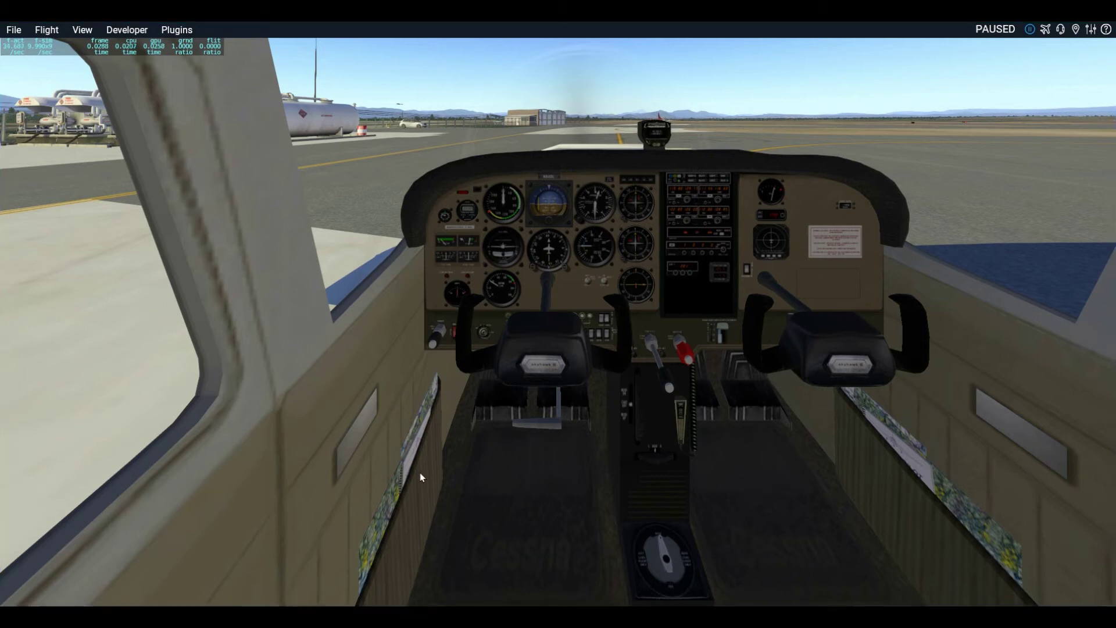
- Under Engines failures, give Left magneto 1 a 60.0-minute mean time until failure and close Failures
{"action": "left_click", "coordinate": [46, 31]}
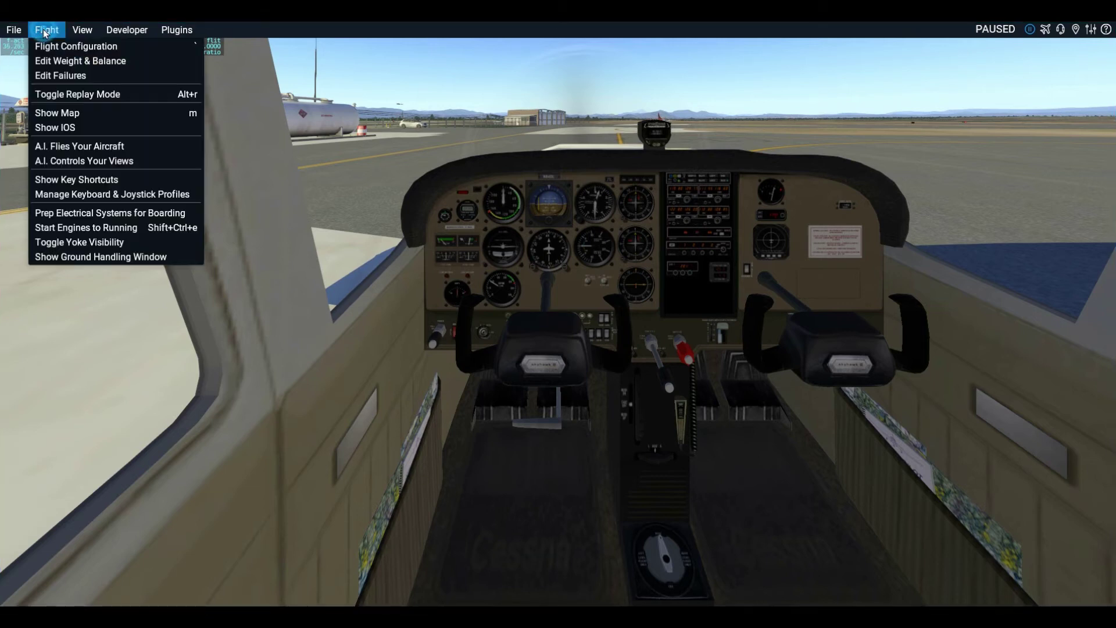
{"action": "left_click", "coordinate": [78, 76]}
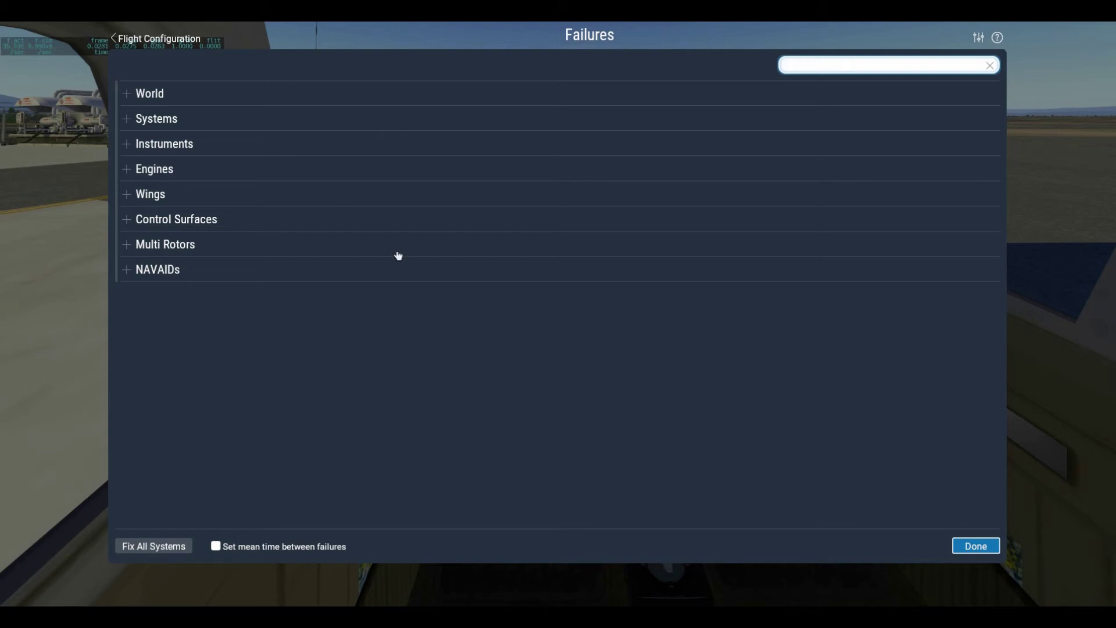
{"action": "left_click", "coordinate": [128, 169]}
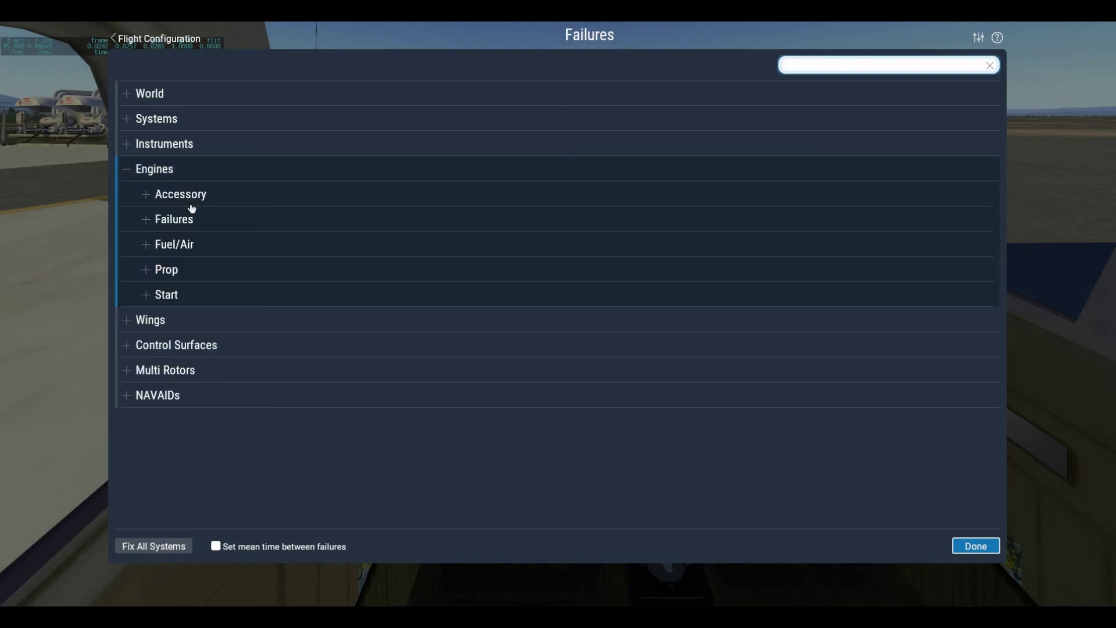
{"action": "left_click", "coordinate": [147, 220]}
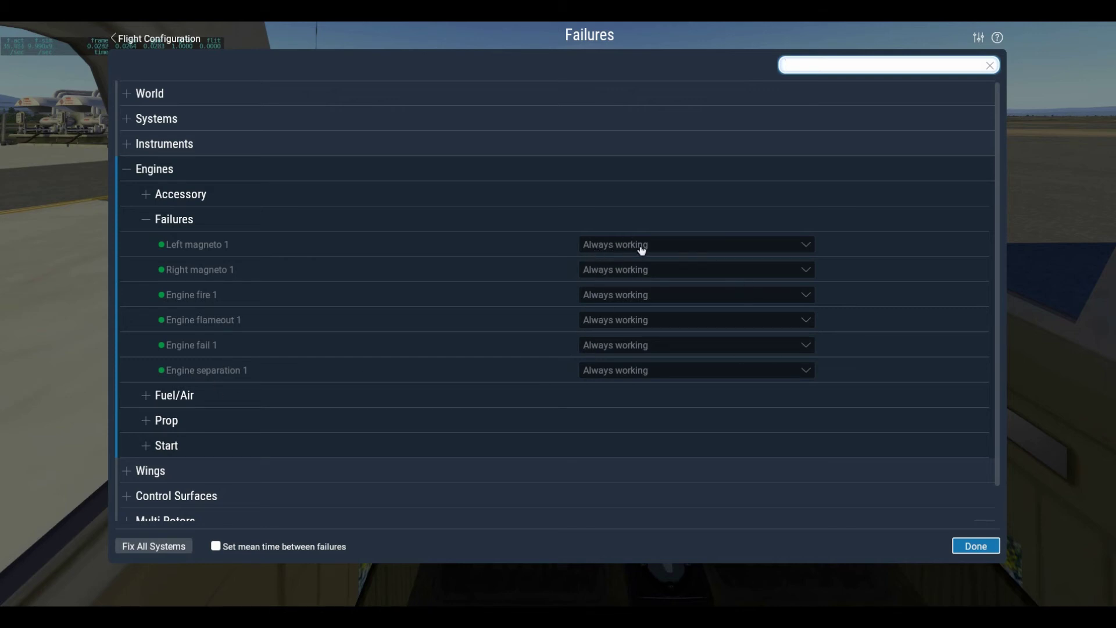
{"action": "left_click", "coordinate": [807, 244]}
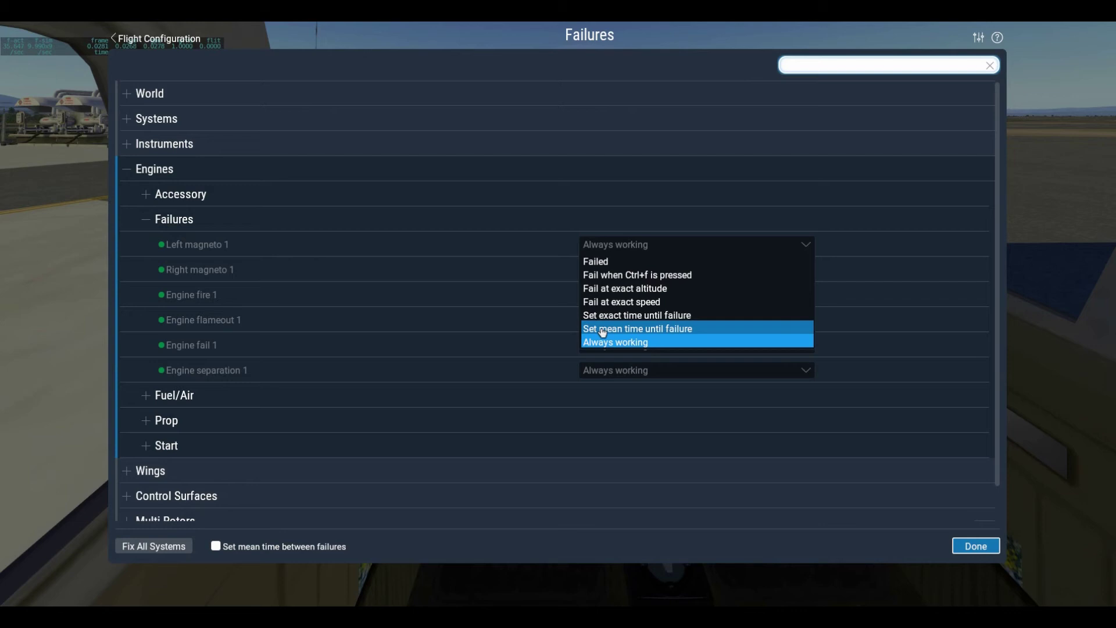
{"action": "left_click", "coordinate": [649, 330]}
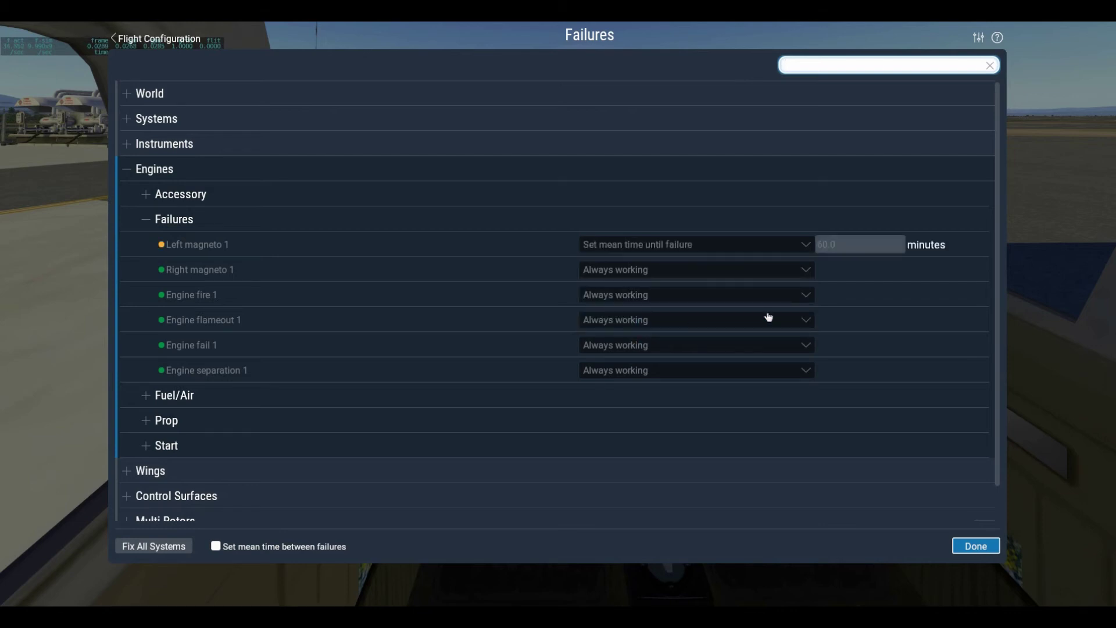
{"action": "left_click", "coordinate": [844, 247]}
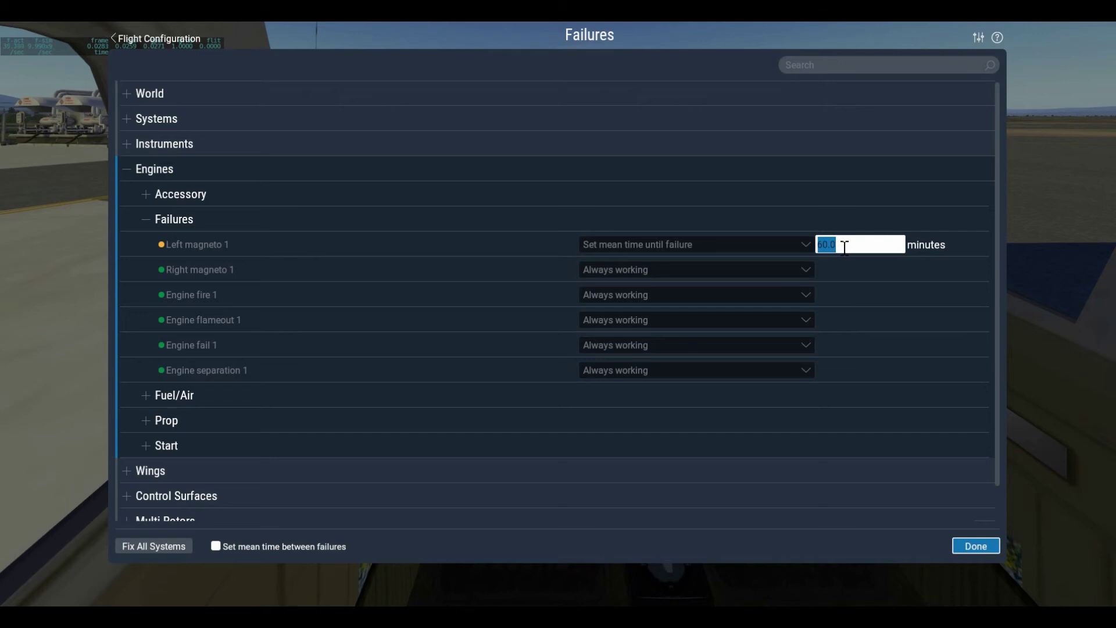
{"action": "left_click", "coordinate": [875, 298]}
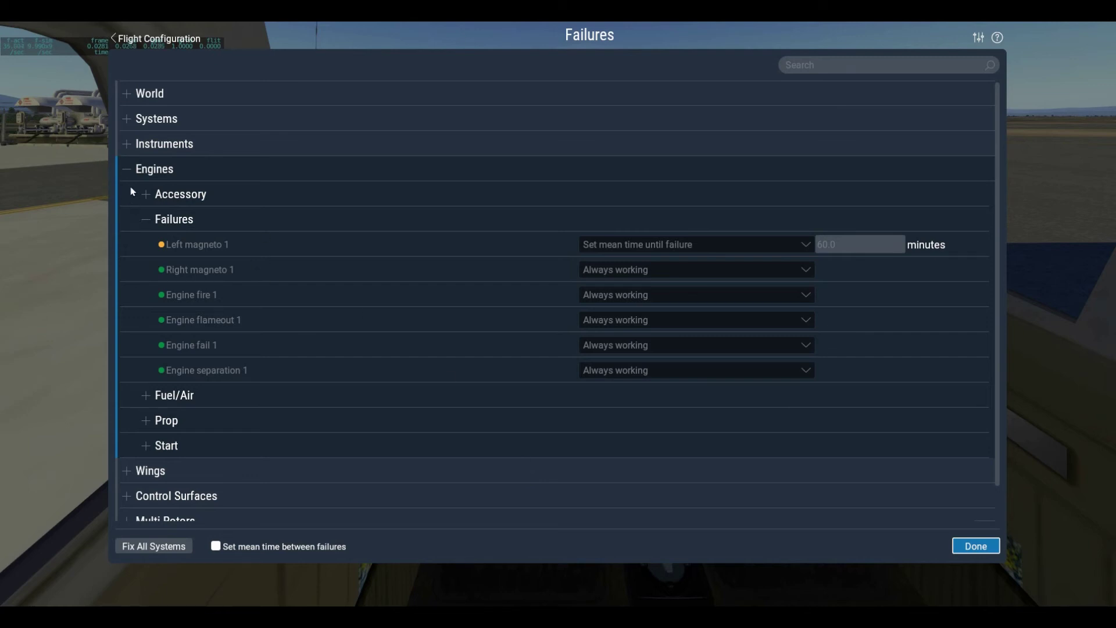
{"action": "left_click", "coordinate": [127, 168]}
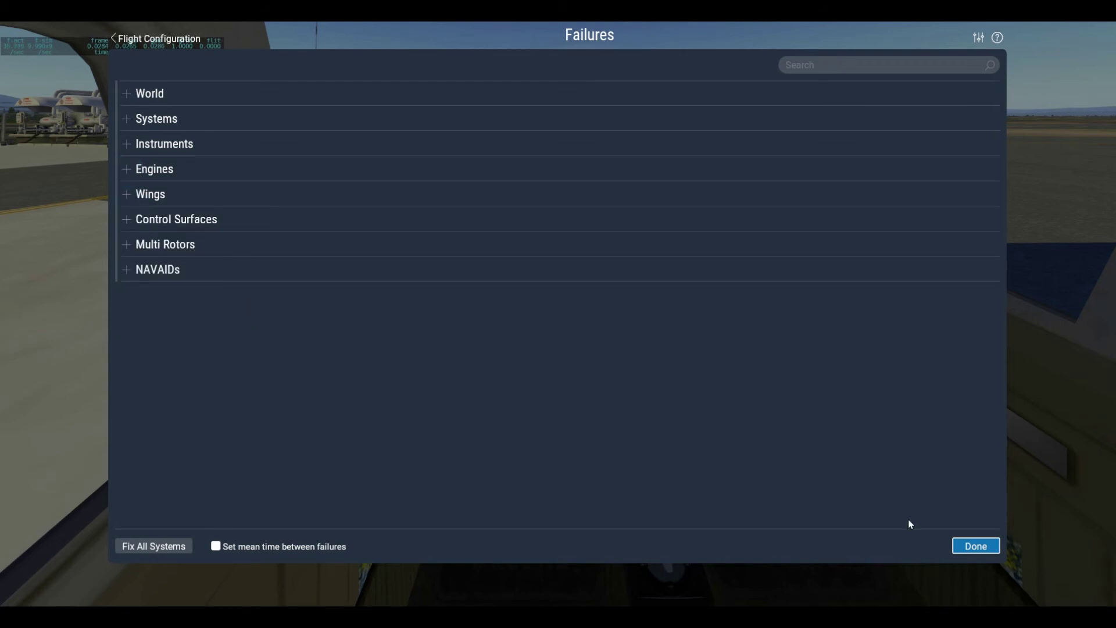
{"action": "left_click", "coordinate": [977, 547]}
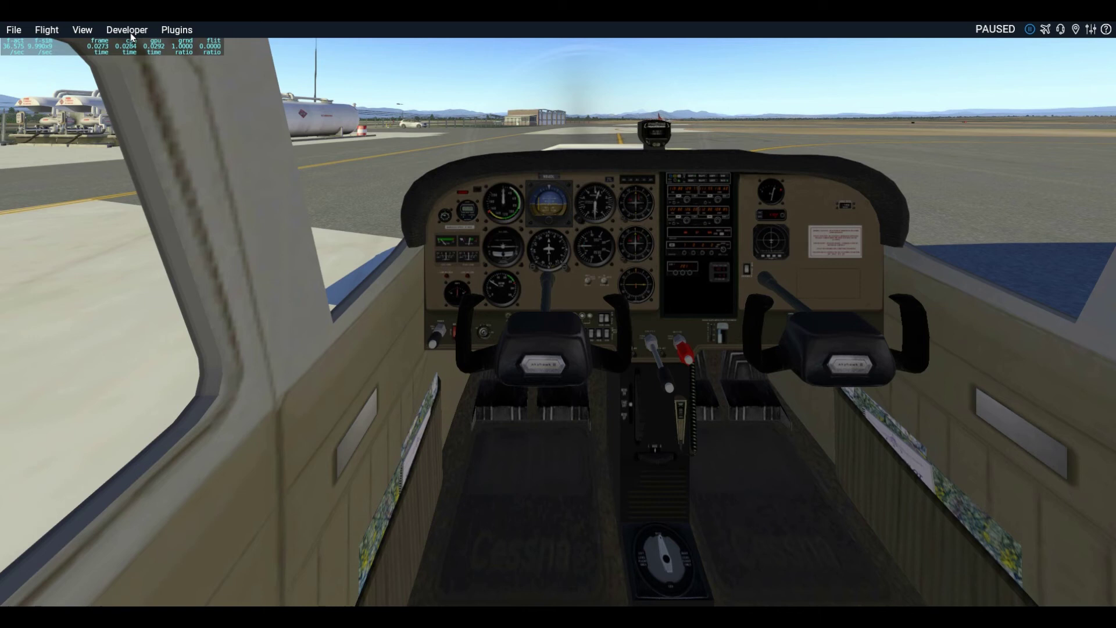
{"action": "left_click", "coordinate": [126, 32]}
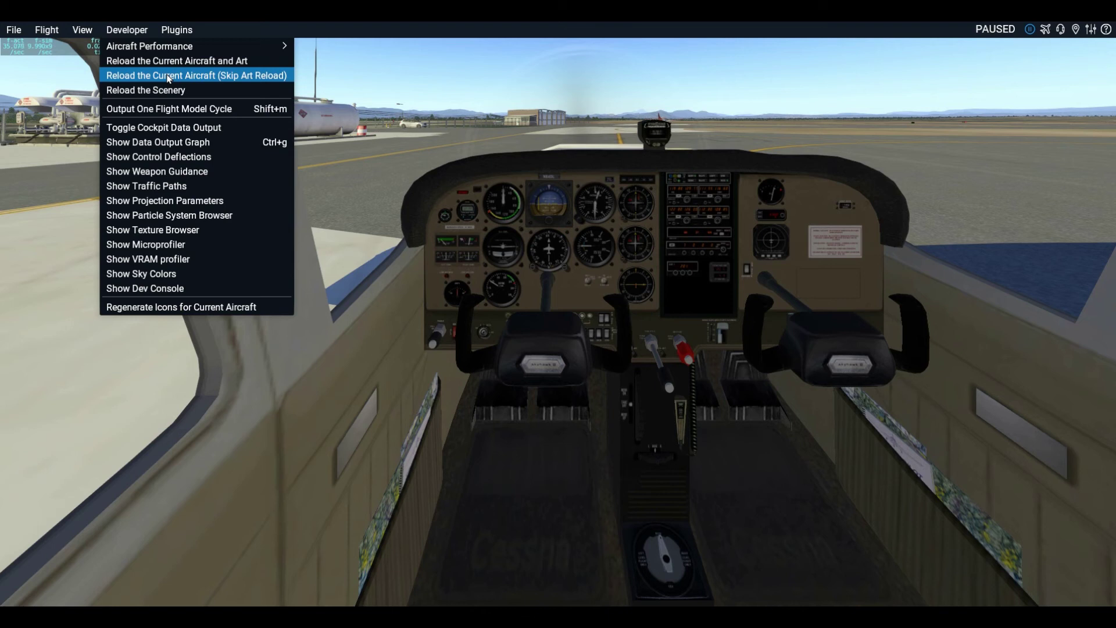
{"action": "left_click", "coordinate": [512, 155]}
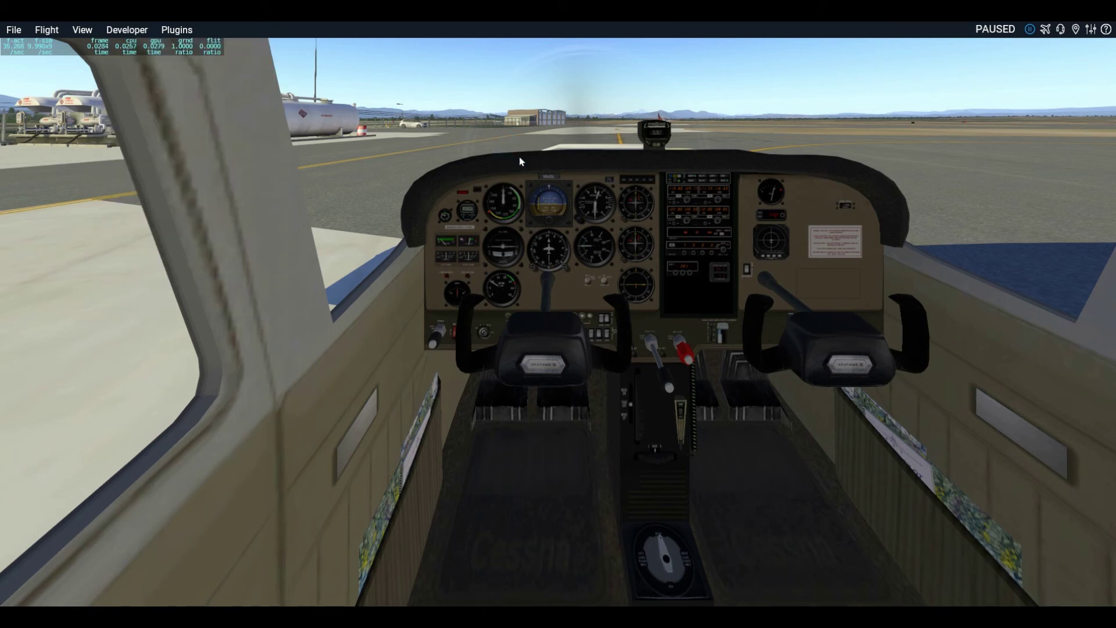
- Open the map with M and view the IFR low enroute chart around KRDD, zooming in and out
{"action": "key", "text": "m"}
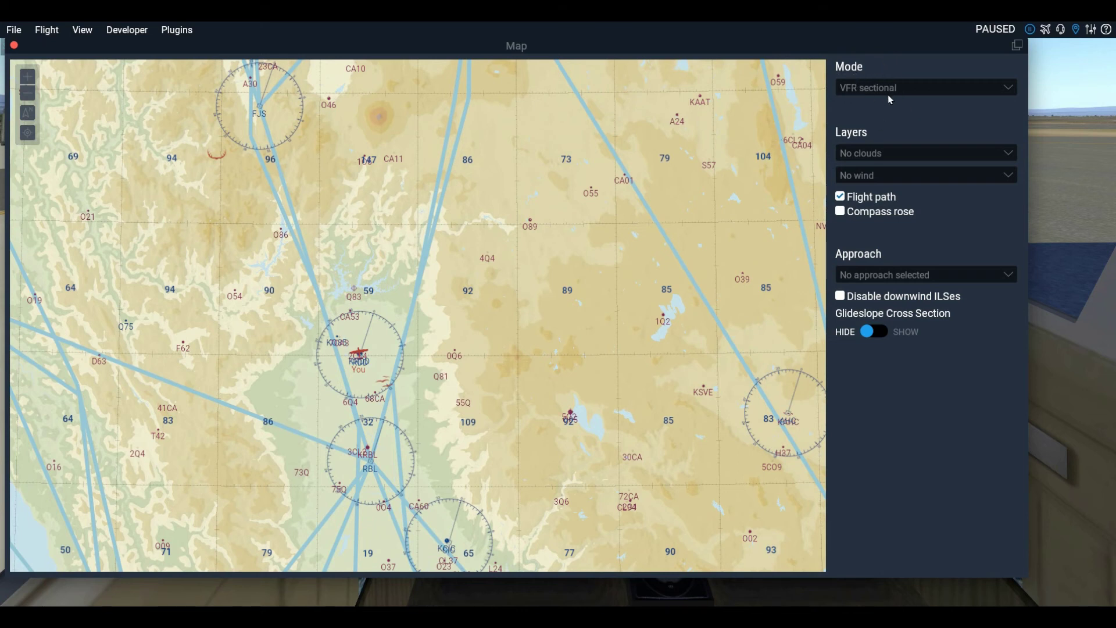
{"action": "left_click", "coordinate": [1009, 89]}
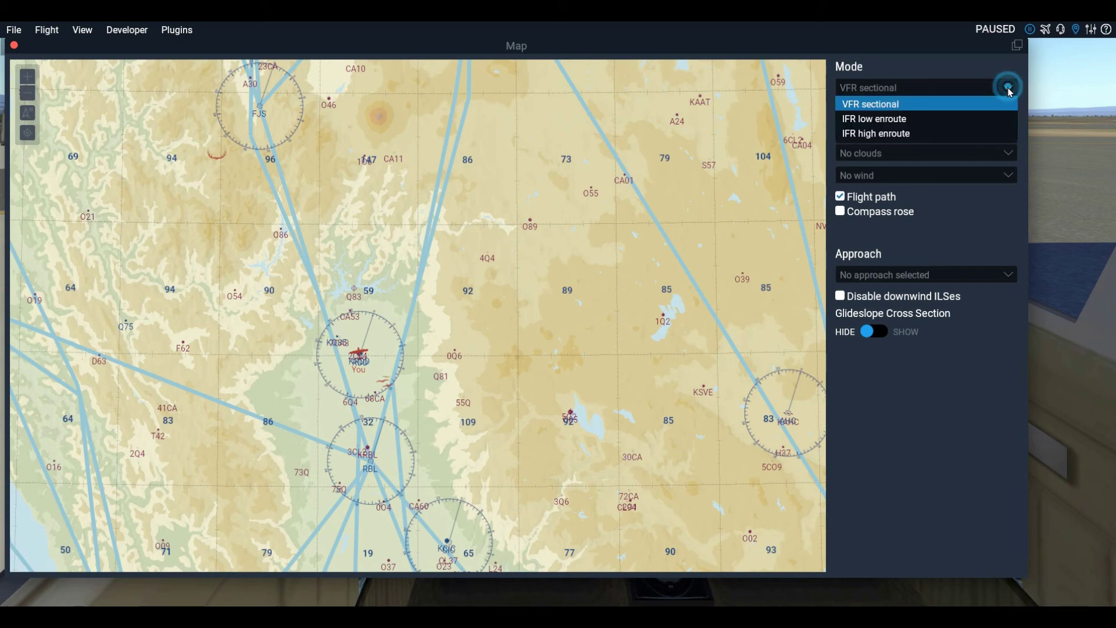
{"action": "left_click", "coordinate": [914, 119]}
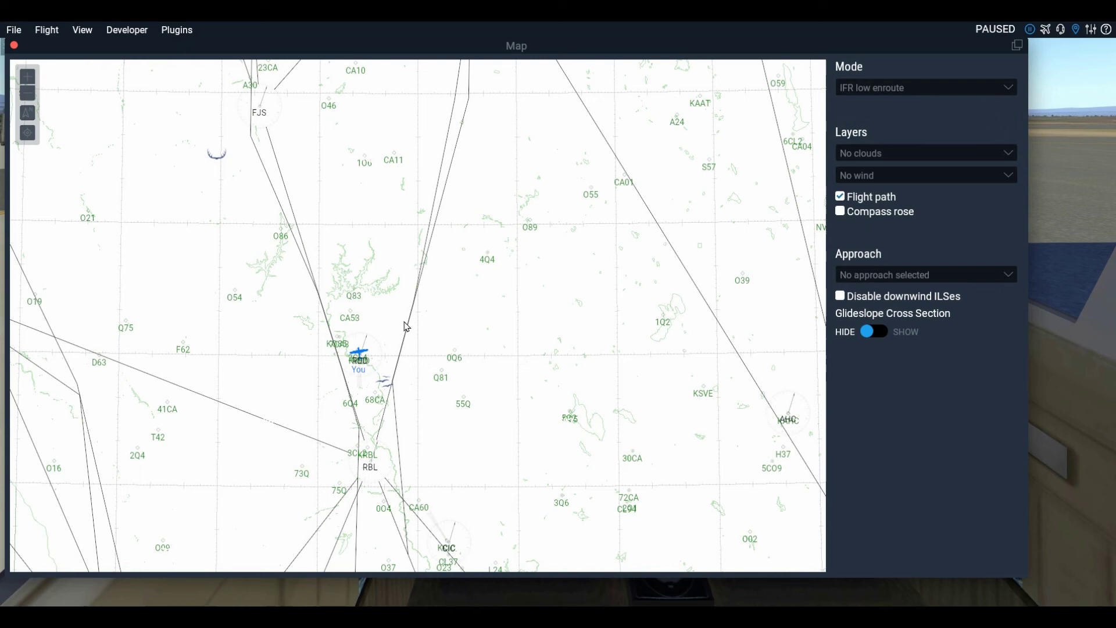
{"action": "scroll", "coordinate": [517, 339], "scroll_direction": "up", "scroll_amount": 3}
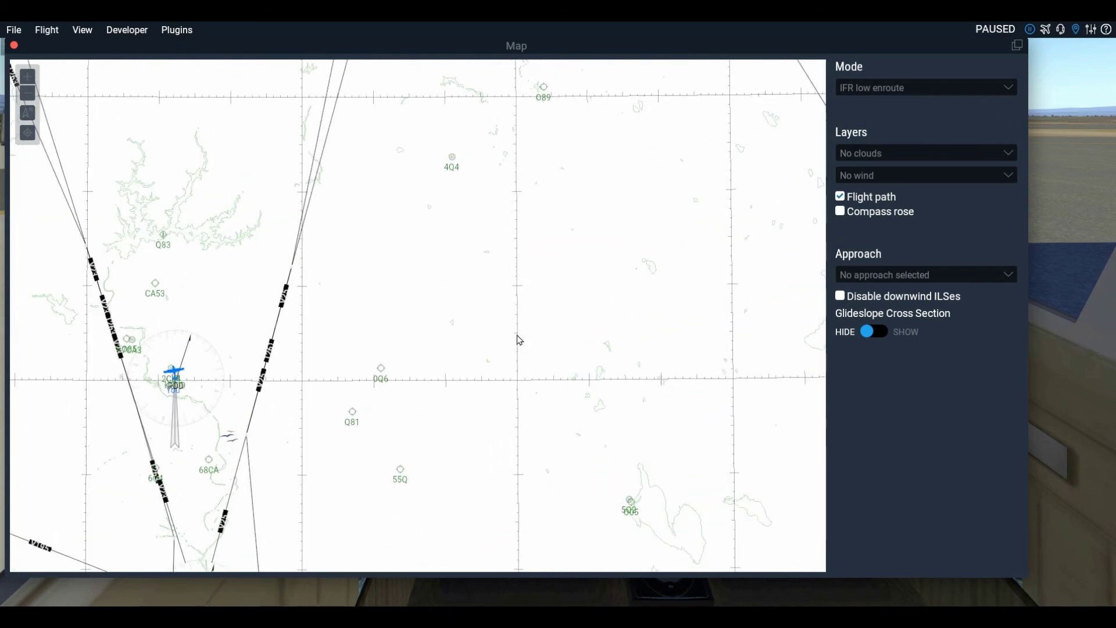
{"action": "scroll", "coordinate": [520, 291], "scroll_direction": "down", "scroll_amount": 4}
{"action": "scroll", "coordinate": [501, 252], "scroll_direction": "up", "scroll_amount": 4}
{"action": "scroll", "coordinate": [460, 267], "scroll_direction": "up", "scroll_amount": 2}
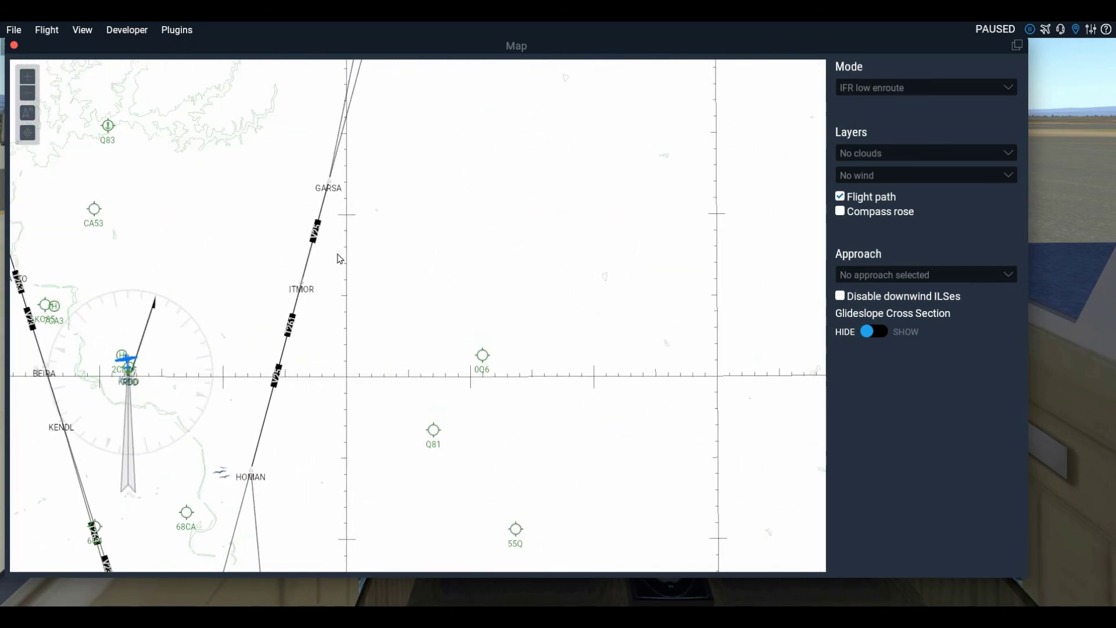
{"action": "scroll", "coordinate": [567, 248], "scroll_direction": "down", "scroll_amount": 2}
{"action": "scroll", "coordinate": [567, 248], "scroll_direction": "down", "scroll_amount": 2}
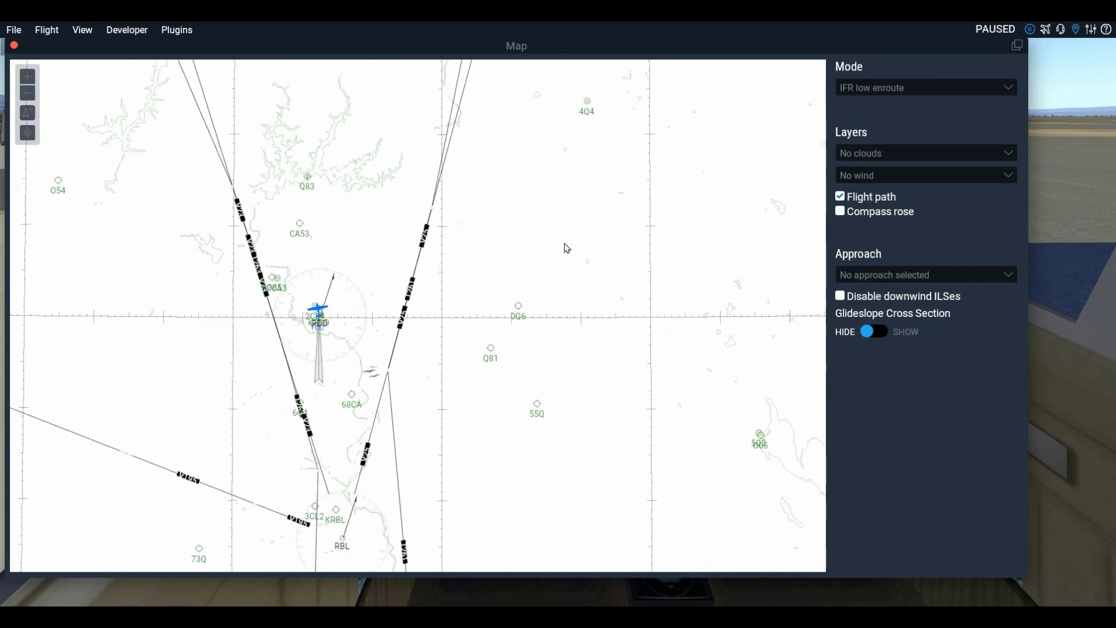
- Switch the map chart to IFR high enroute and zoom around to inspect it
{"action": "left_click", "coordinate": [1012, 91]}
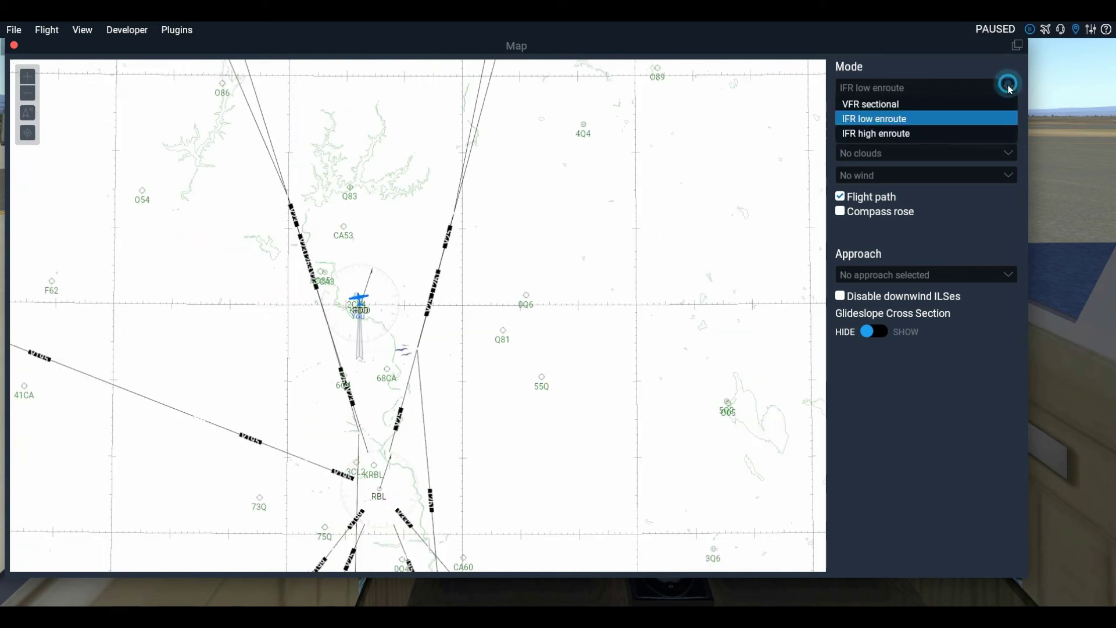
{"action": "left_click", "coordinate": [894, 134]}
{"action": "scroll", "coordinate": [568, 249], "scroll_direction": "down", "scroll_amount": 2}
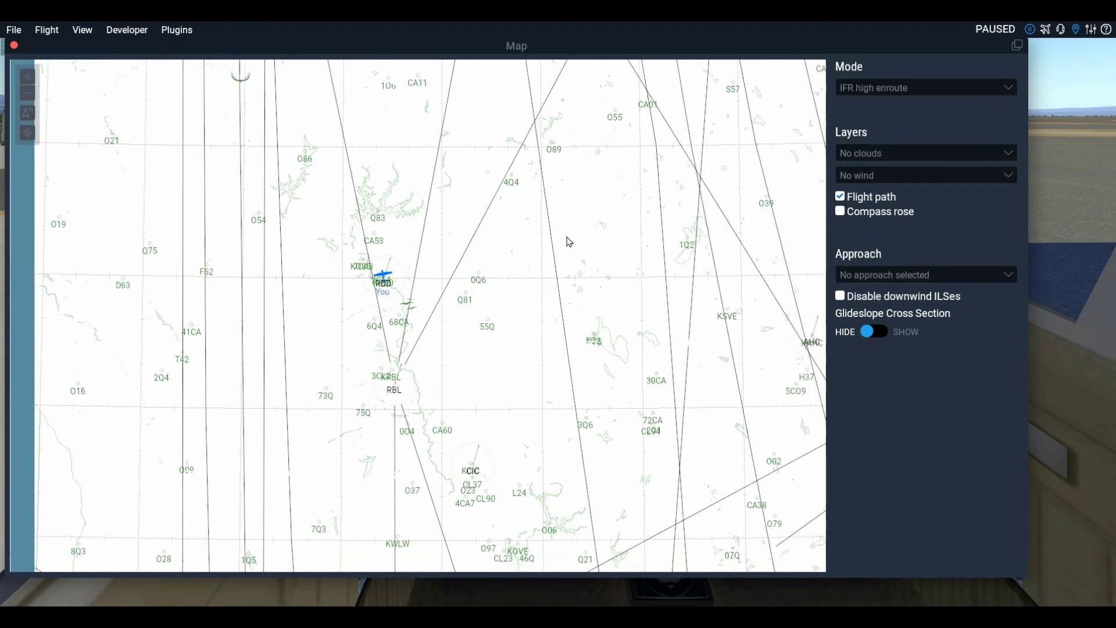
{"action": "scroll", "coordinate": [585, 304], "scroll_direction": "up", "scroll_amount": 4}
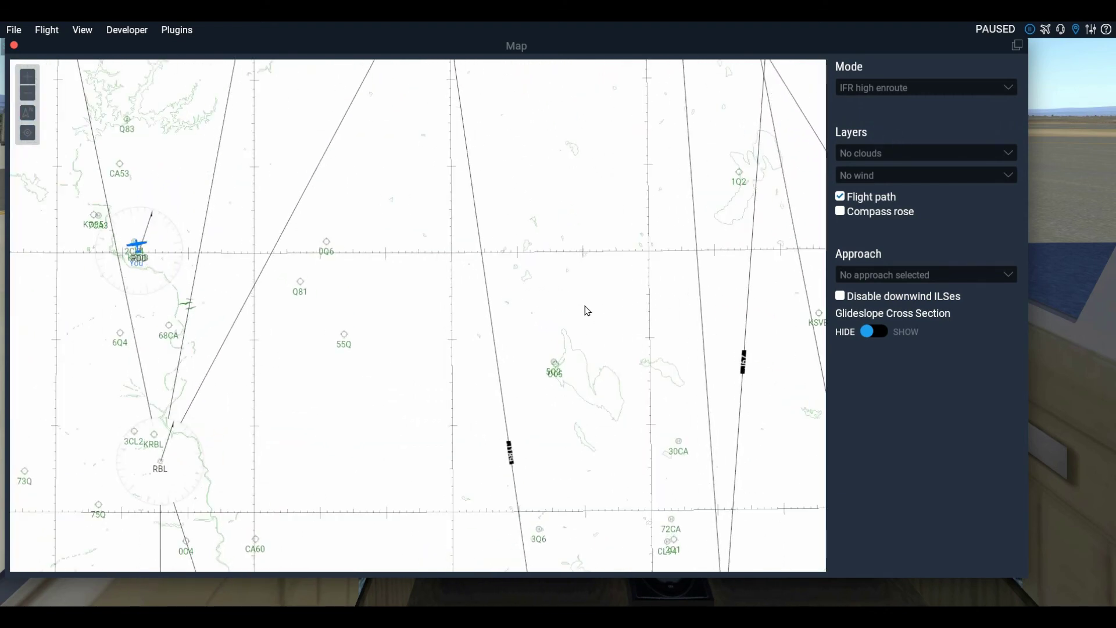
{"action": "scroll", "coordinate": [506, 517], "scroll_direction": "down", "scroll_amount": 3}
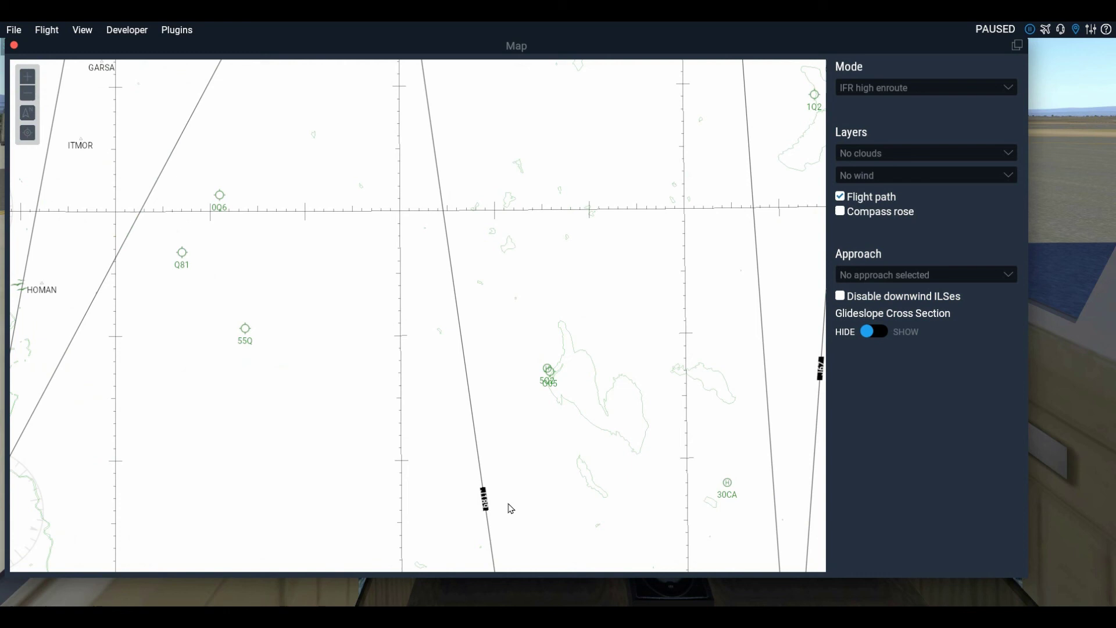
{"action": "scroll", "coordinate": [511, 510], "scroll_direction": "down", "scroll_amount": 1}
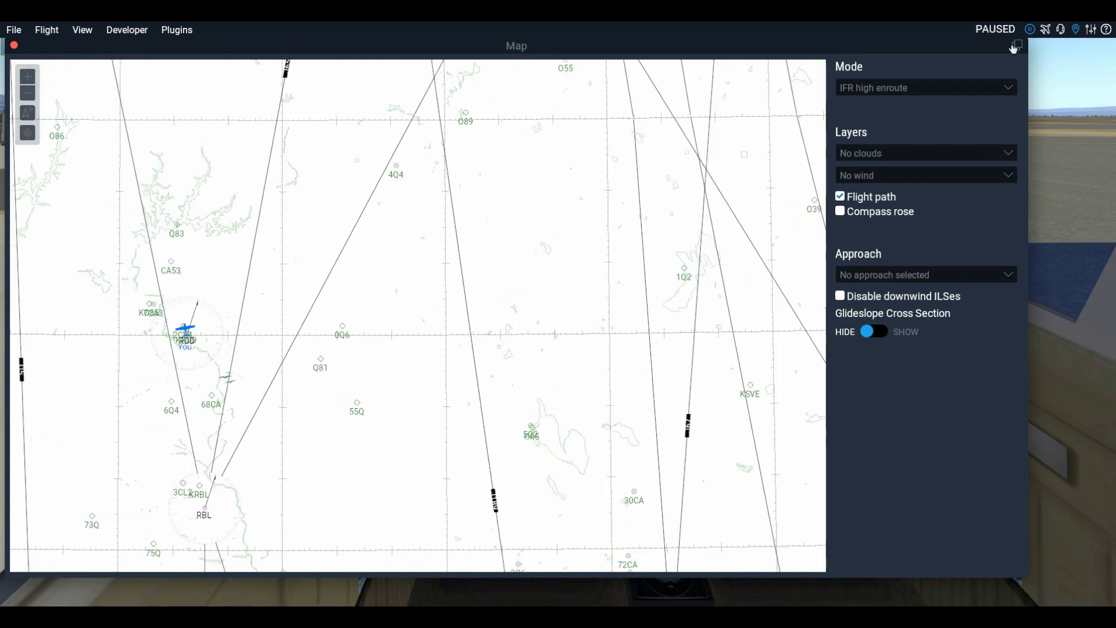
{"action": "left_click", "coordinate": [1011, 88]}
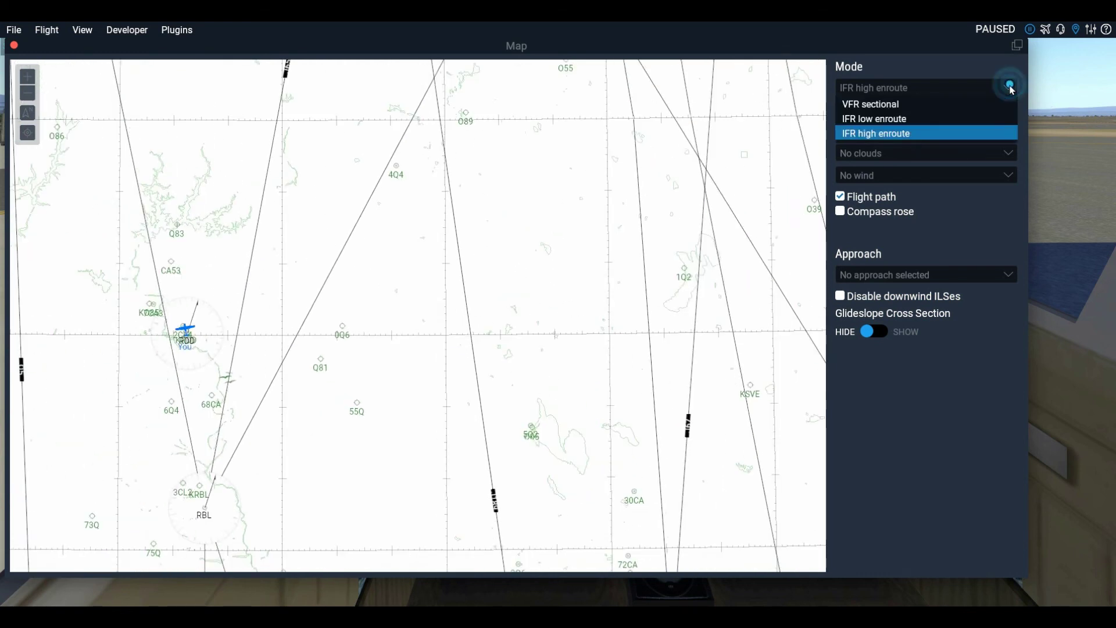
- Switch the map to the VFR sectional chart, centred and zoomed in on KRDD beside the aircraft
{"action": "left_click", "coordinate": [916, 104]}
{"action": "left_click_drag", "start_coordinate": [406, 289], "coordinate": [622, 325]}
{"action": "left_click_drag", "start_coordinate": [441, 386], "coordinate": [463, 283]}
{"action": "scroll", "coordinate": [459, 279], "scroll_direction": "up", "scroll_amount": 5}
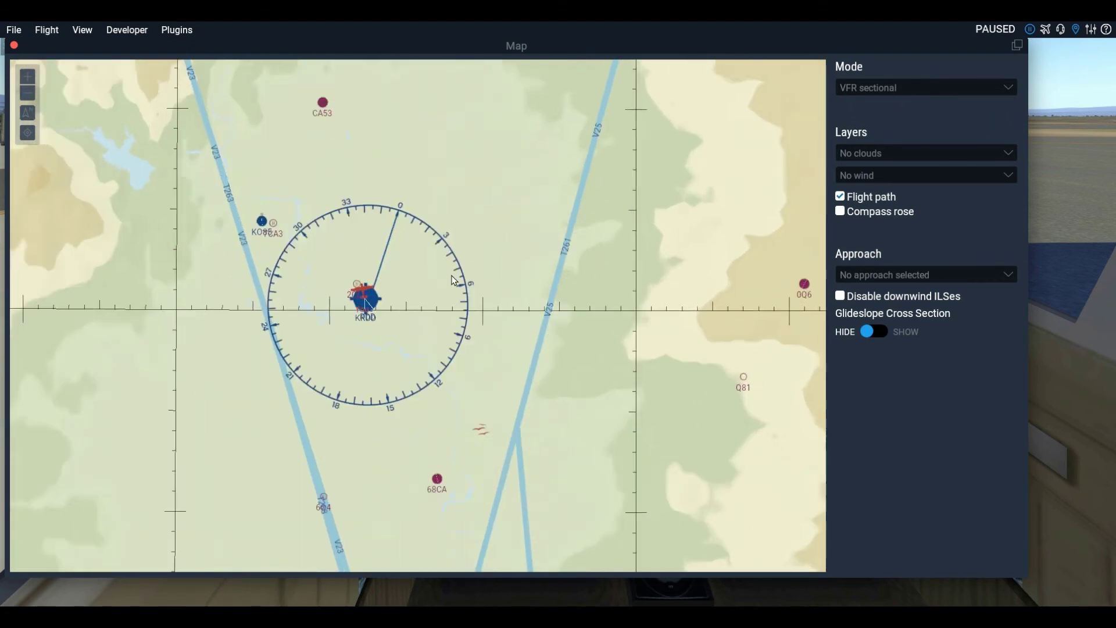
{"action": "scroll", "coordinate": [327, 303], "scroll_direction": "up", "scroll_amount": 5}
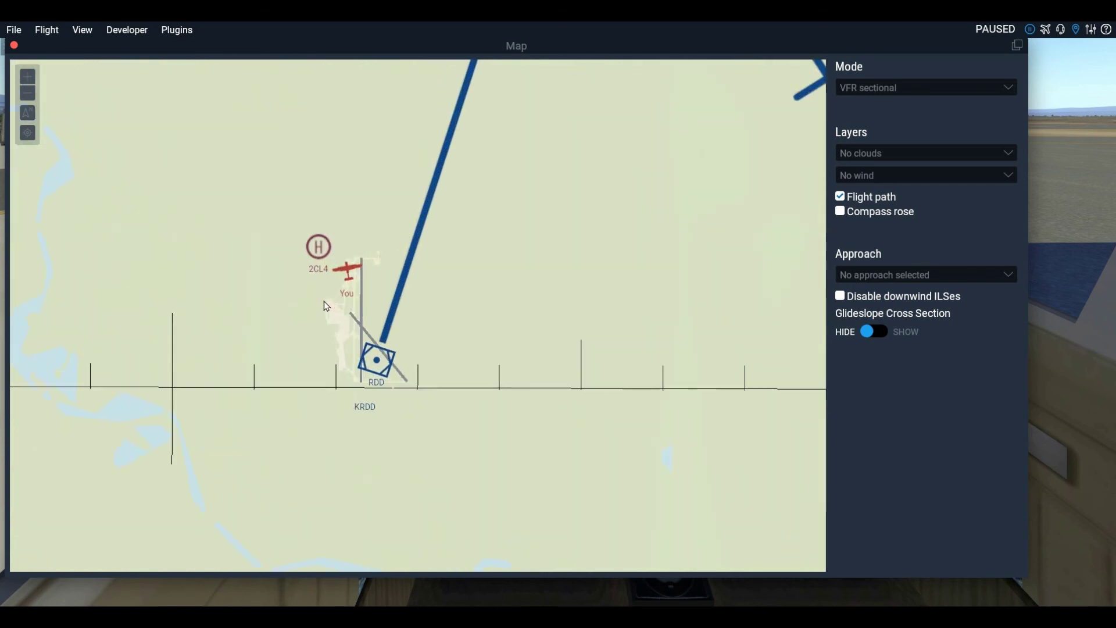
{"action": "scroll", "coordinate": [351, 268], "scroll_direction": "up", "scroll_amount": 2}
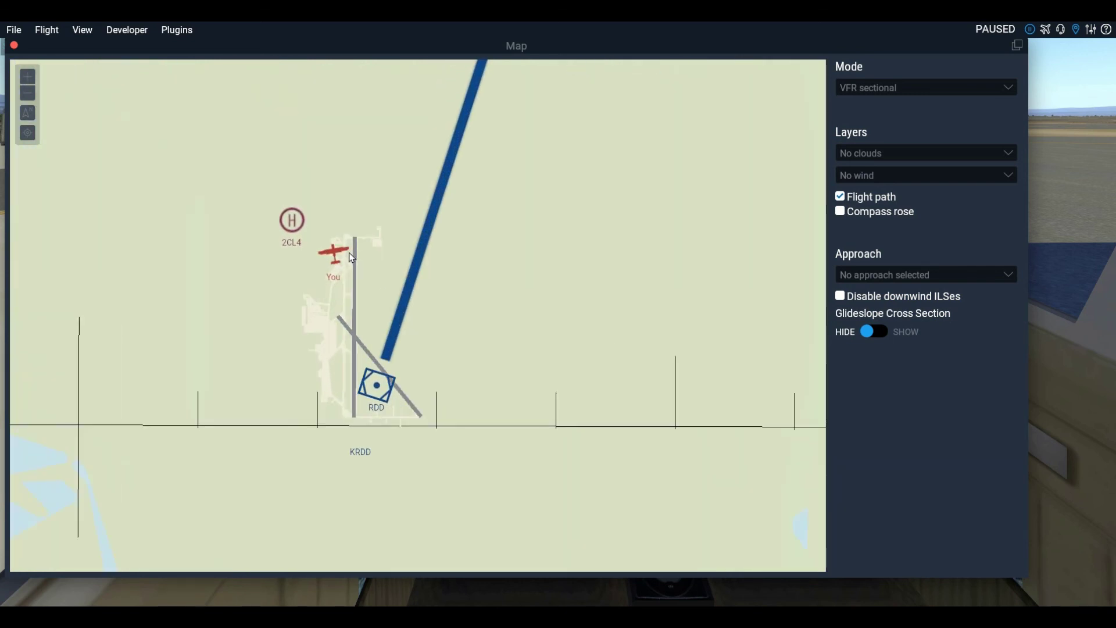
{"action": "scroll", "coordinate": [491, 323], "scroll_direction": "down", "scroll_amount": 4}
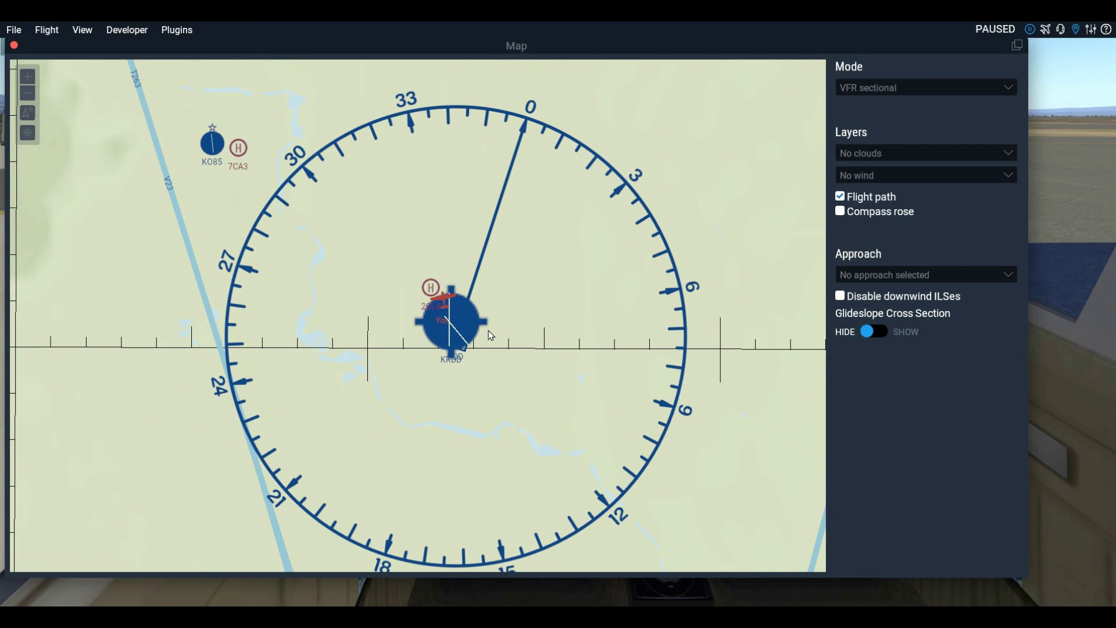
{"action": "scroll", "coordinate": [490, 334], "scroll_direction": "up", "scroll_amount": 1}
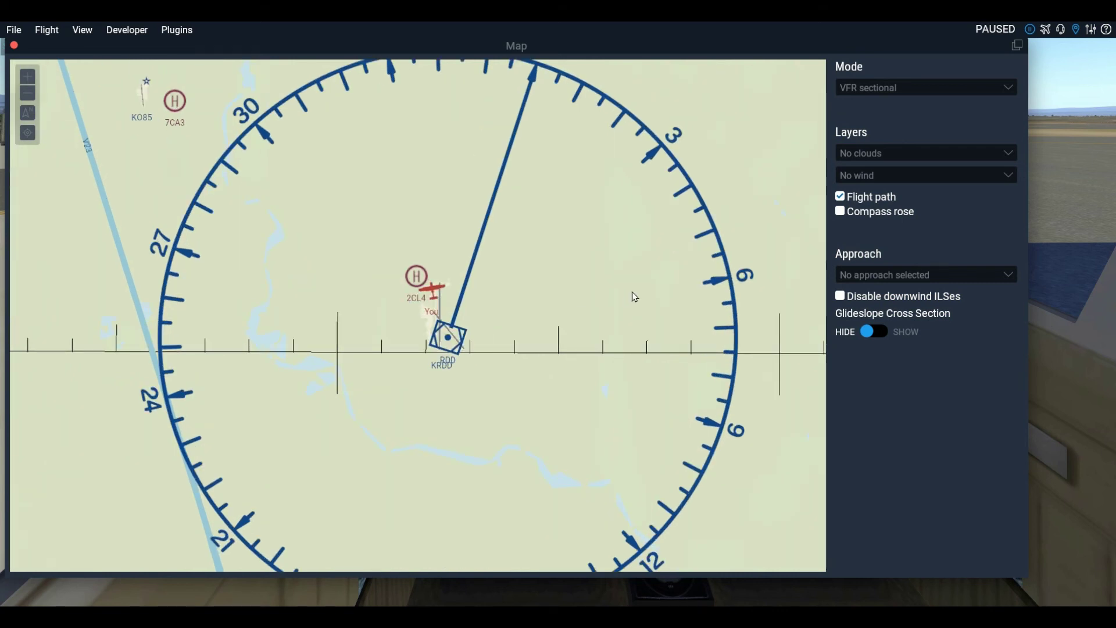
- Place the Cessna airborne south of KRDD at 2865 ft MSL, 125 knots, heading 345
{"action": "left_click", "coordinate": [430, 289]}
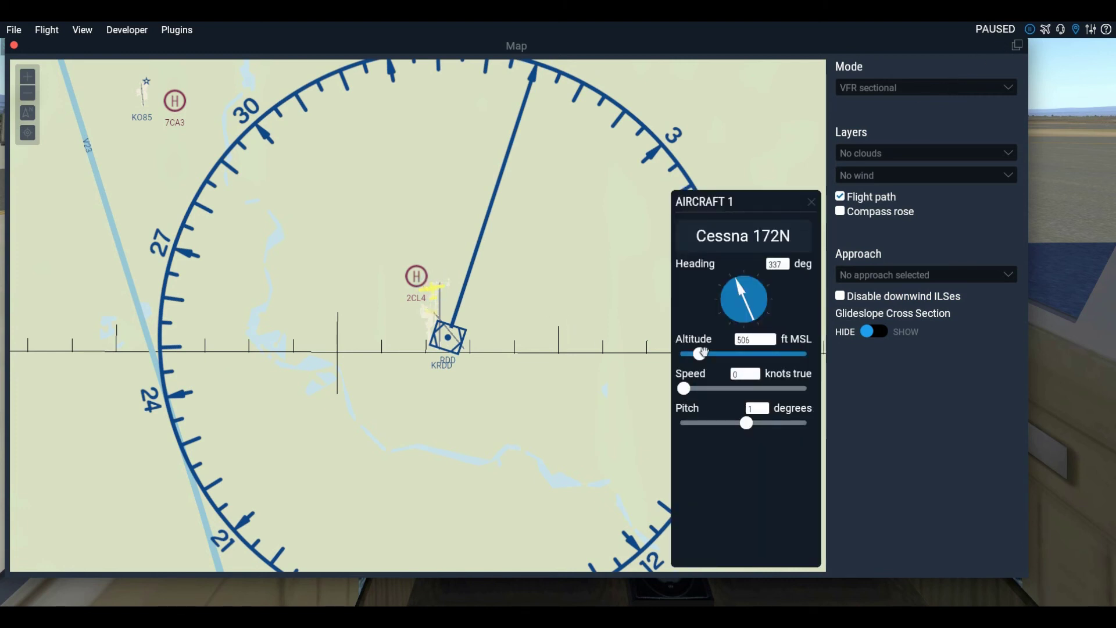
{"action": "left_click_drag", "start_coordinate": [700, 353], "coordinate": [713, 353]}
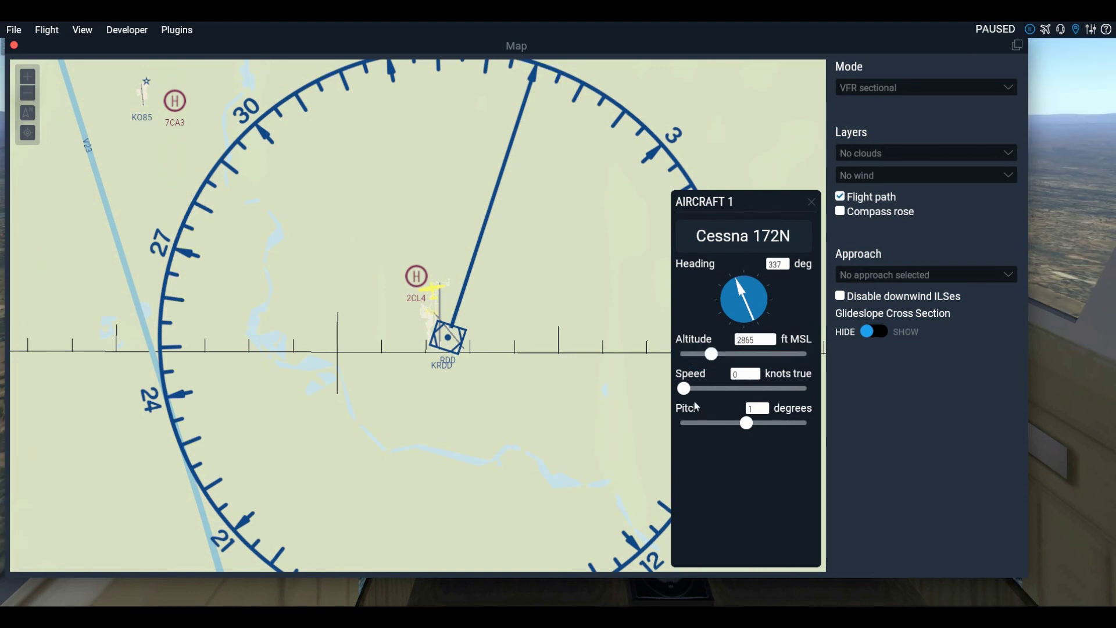
{"action": "left_click_drag", "start_coordinate": [684, 389], "coordinate": [760, 389]}
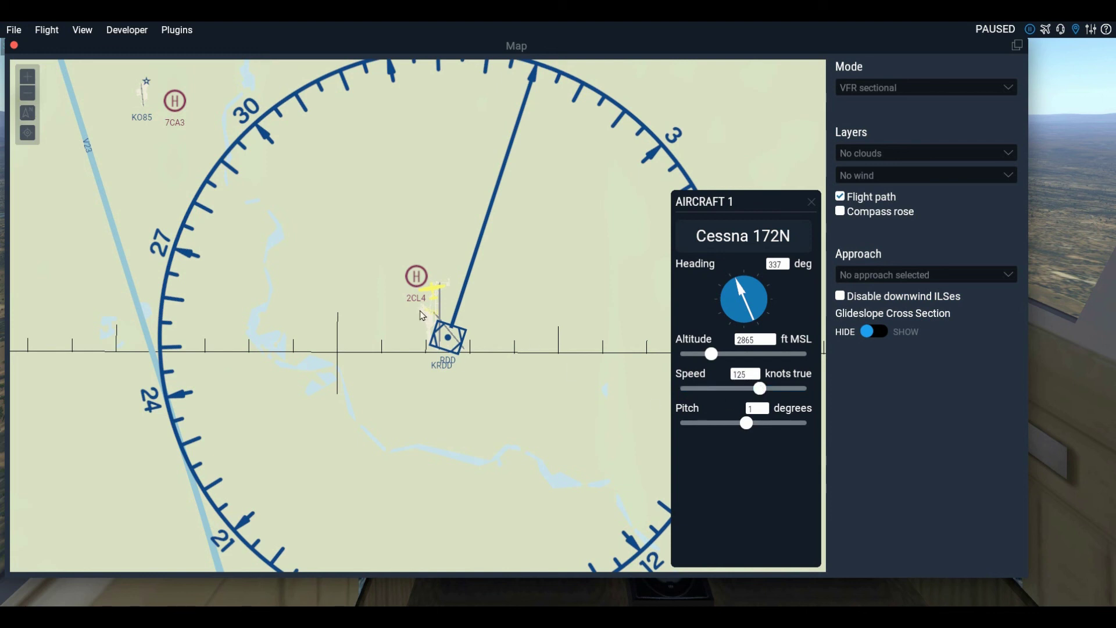
{"action": "left_click_drag", "start_coordinate": [436, 296], "coordinate": [438, 456]}
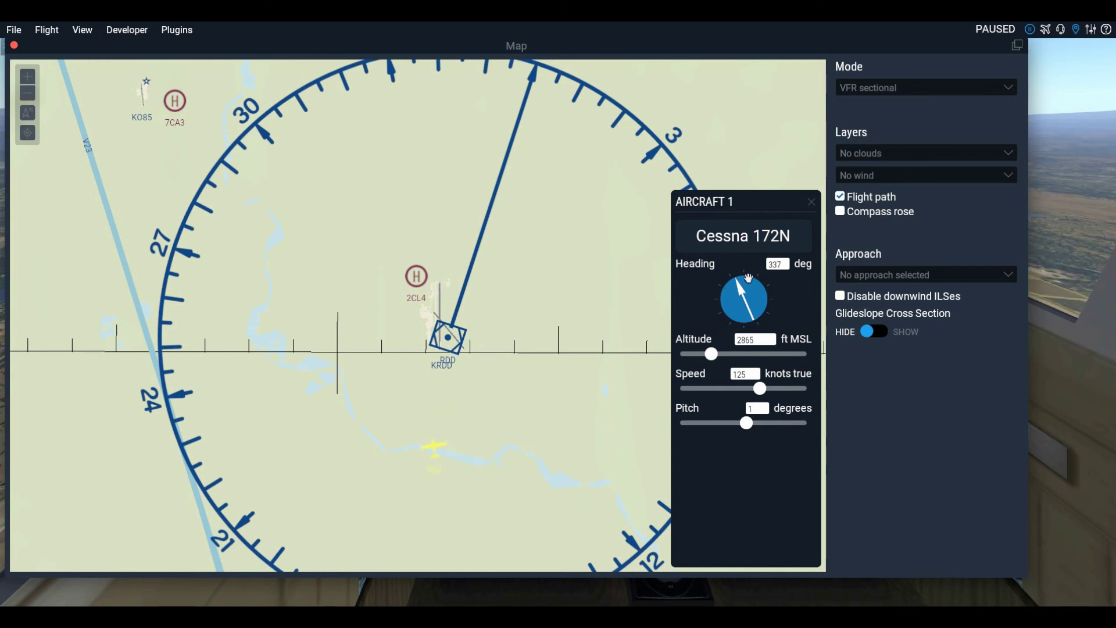
{"action": "left_click_drag", "start_coordinate": [740, 285], "coordinate": [741, 276]}
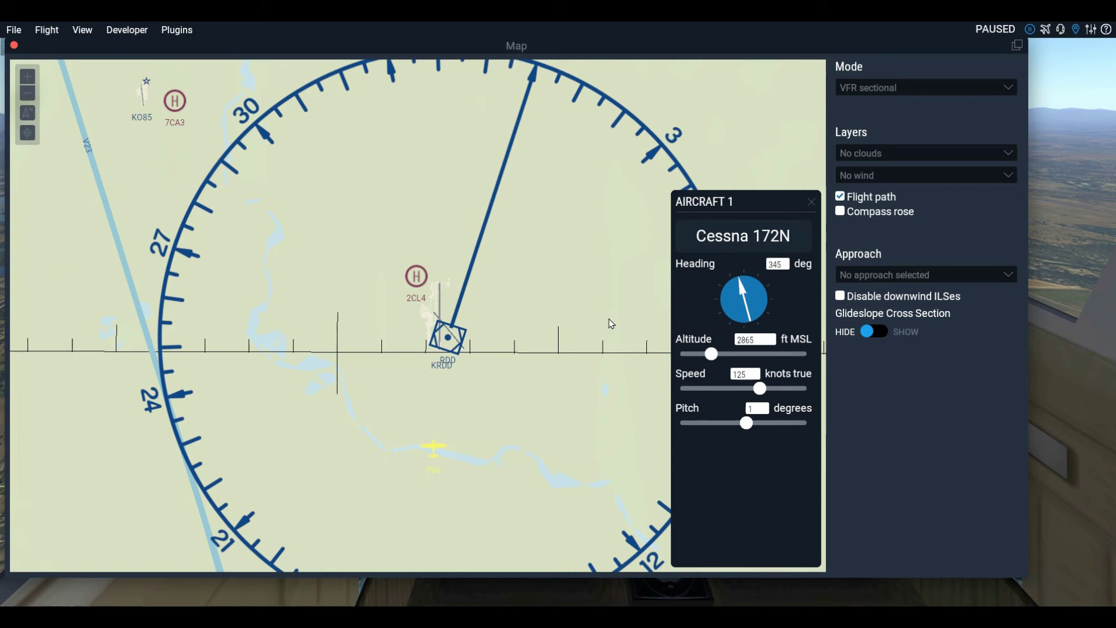
- Close the map with M and adjust the cockpit camera to look straight ahead toward the runway
{"action": "key", "text": "m"}
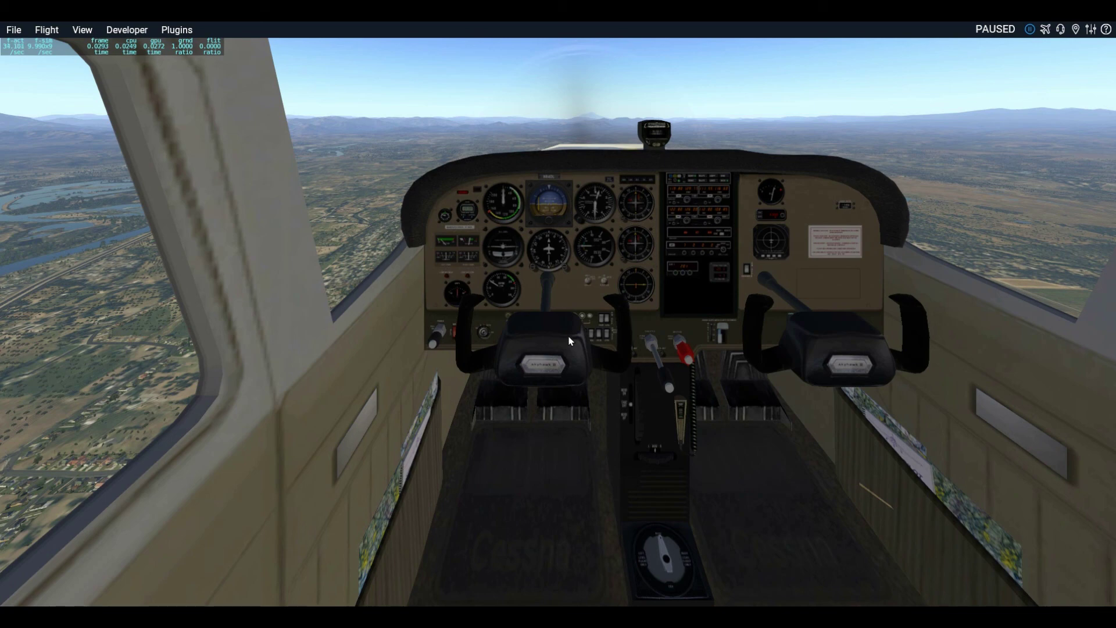
{"action": "key", "text": "KP_1"}
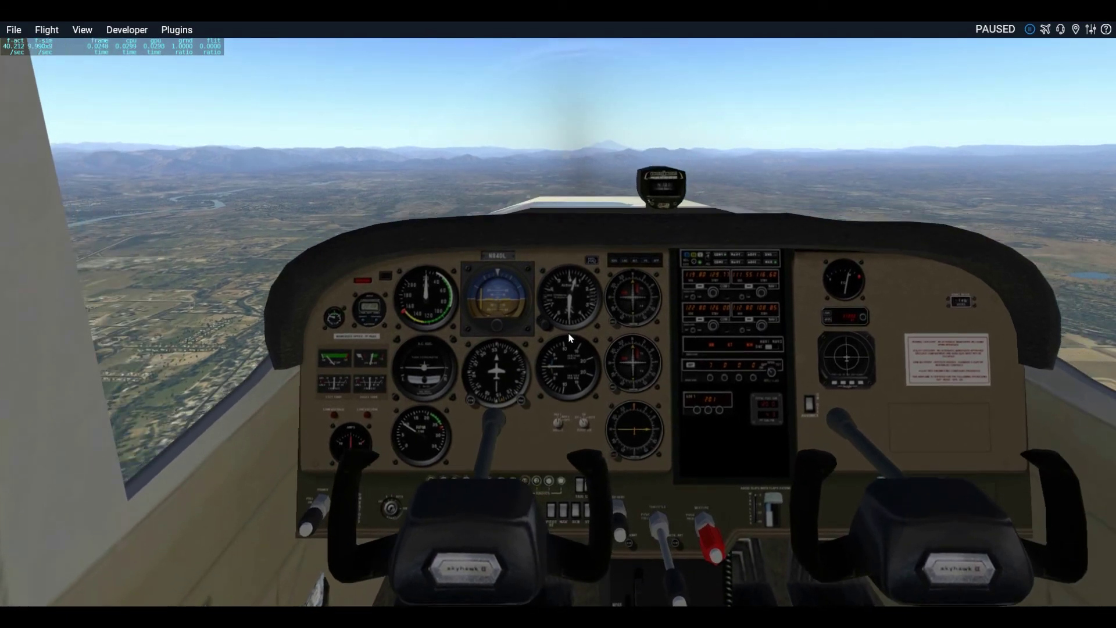
{"action": "key", "text": "KP_8"}
{"action": "key", "text": "KP_2"}
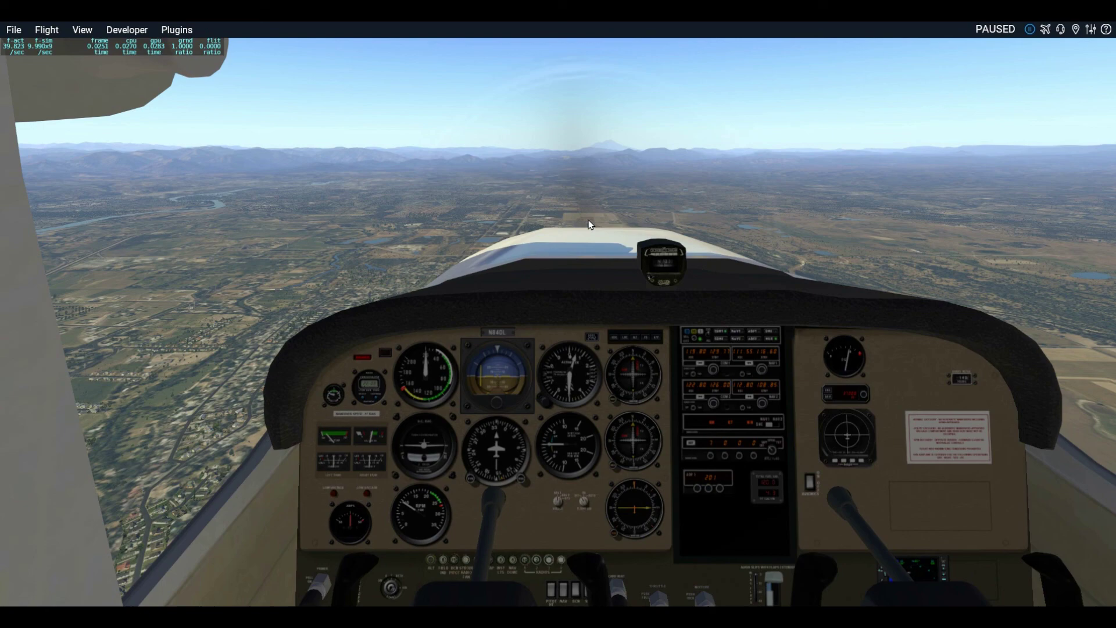
{"action": "key", "text": "ctrl+shift+w"}
- Reopen the map with M to check the Cessna's position, altitude, speed and heading
{"action": "key", "text": "m"}
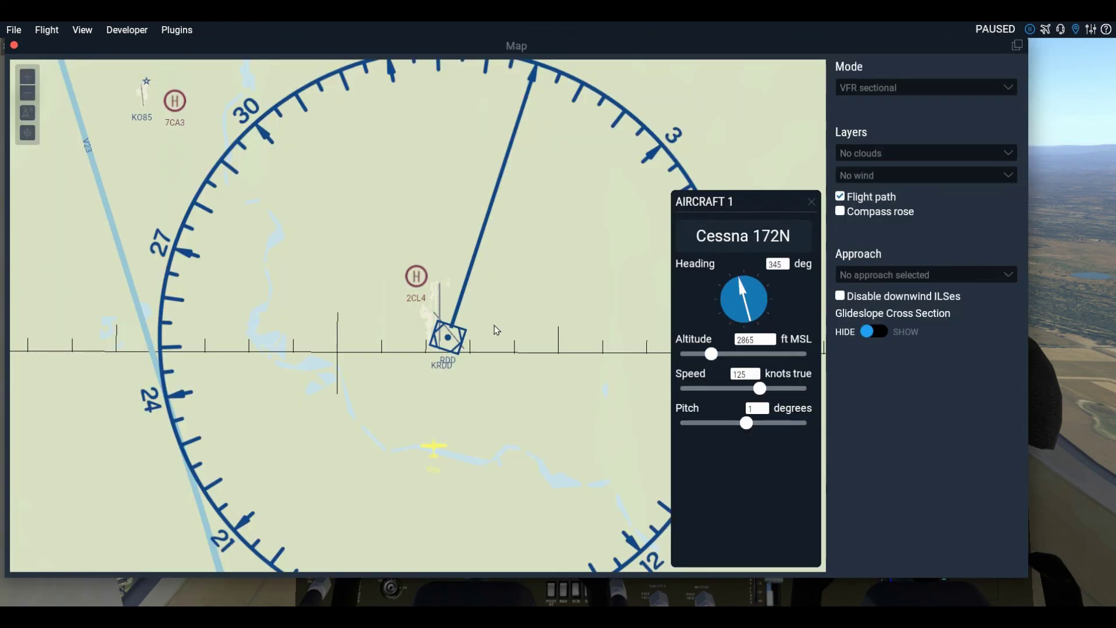